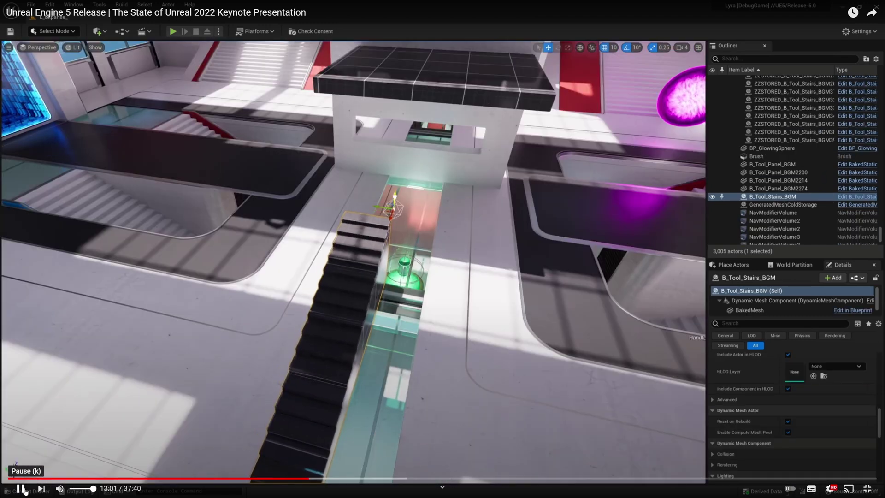
Step: Jump forward in the presentation video to the gameplay section beside the blue stairs
{"action": "key", "text": "Right"}
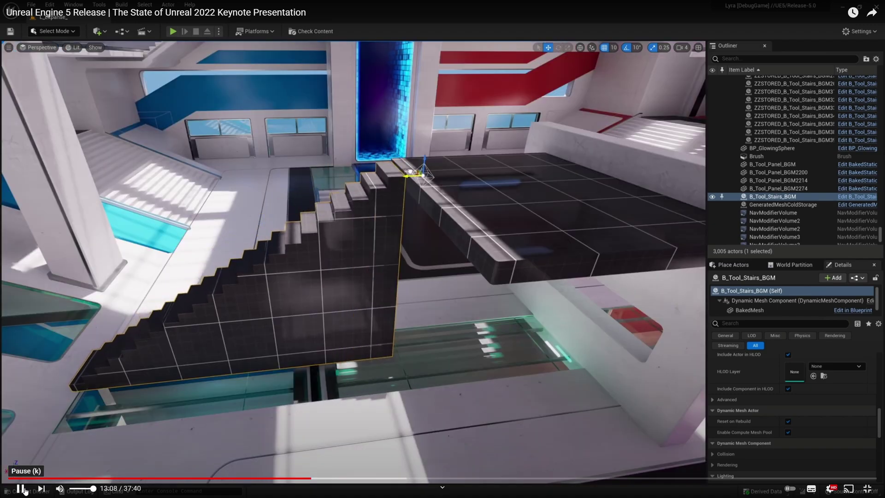
{"action": "left_click", "coordinate": [348, 479]}
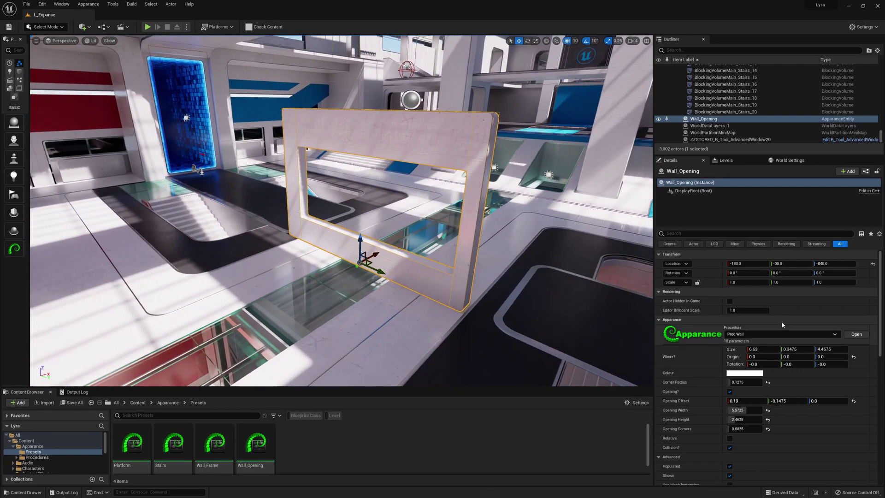
Step: Widen and heighten Wall_Opening, slide and narrow its opening, and round its corners
{"action": "left_click_drag", "start_coordinate": [759, 349], "coordinate": [799, 350]}
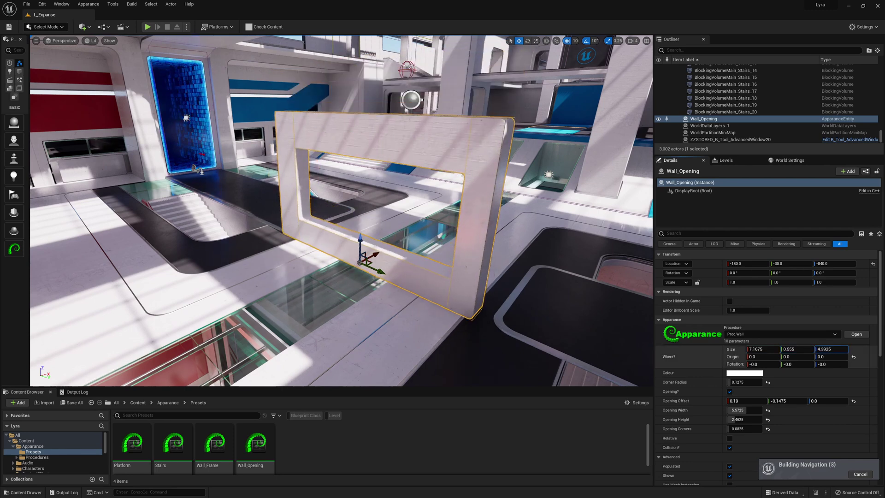
{"action": "left_click_drag", "start_coordinate": [829, 350], "coordinate": [834, 350]}
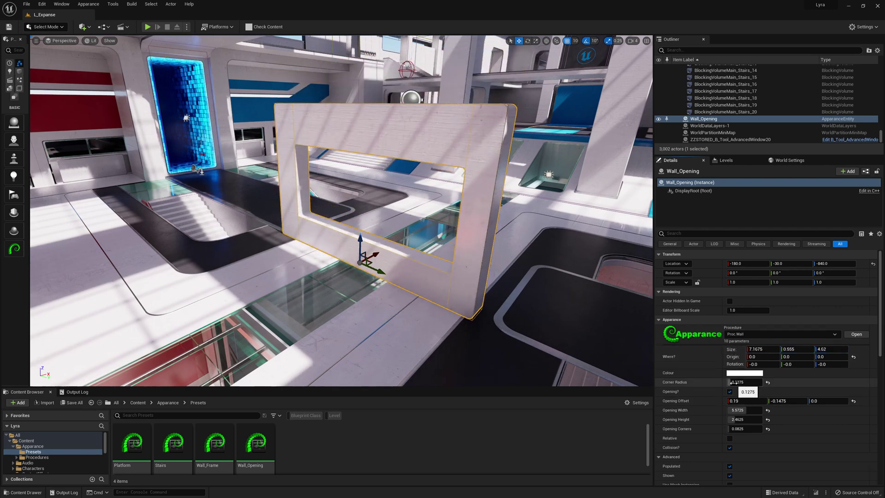
{"action": "mouse_move", "coordinate": [747, 400]}
{"action": "left_mouse_down"}
{"action": "mouse_move", "coordinate": [719, 401]}
{"action": "mouse_move", "coordinate": [796, 400]}
{"action": "left_mouse_up"}
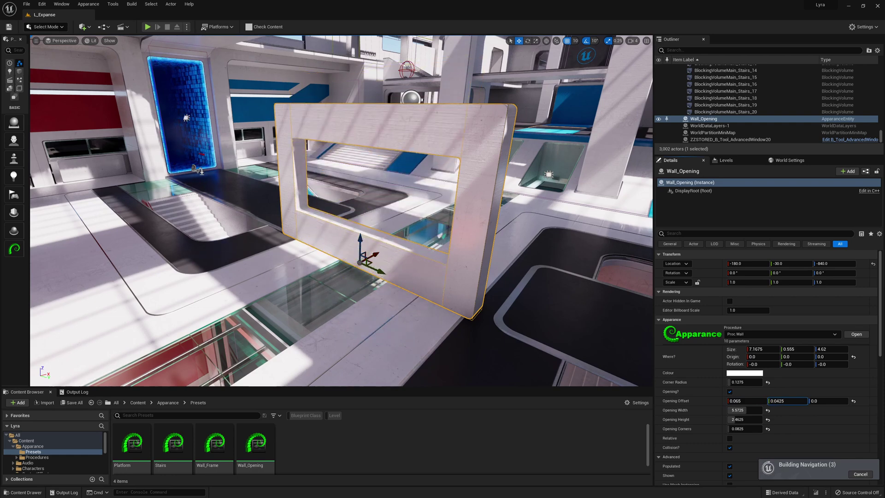
{"action": "left_click_drag", "start_coordinate": [743, 411], "coordinate": [743, 428]}
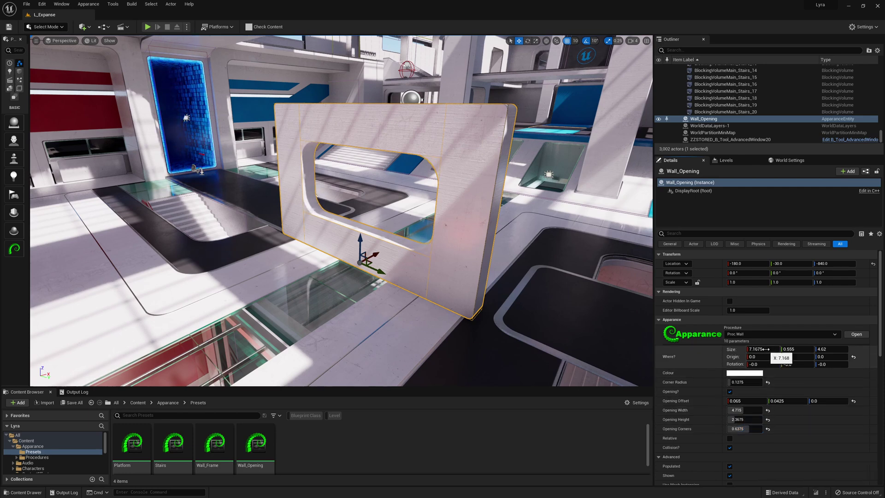
{"action": "left_click_drag", "start_coordinate": [752, 382], "coordinate": [761, 382]}
{"action": "type", "text": "0.2"}
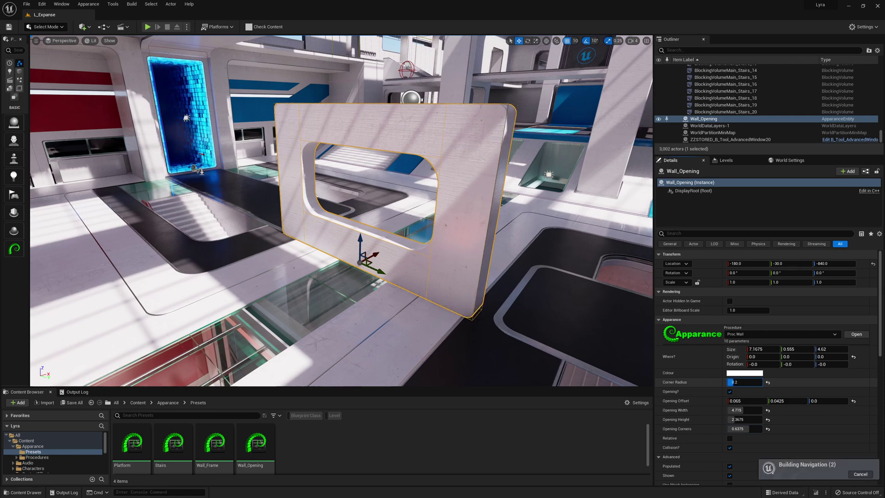
{"action": "key", "text": "Return"}
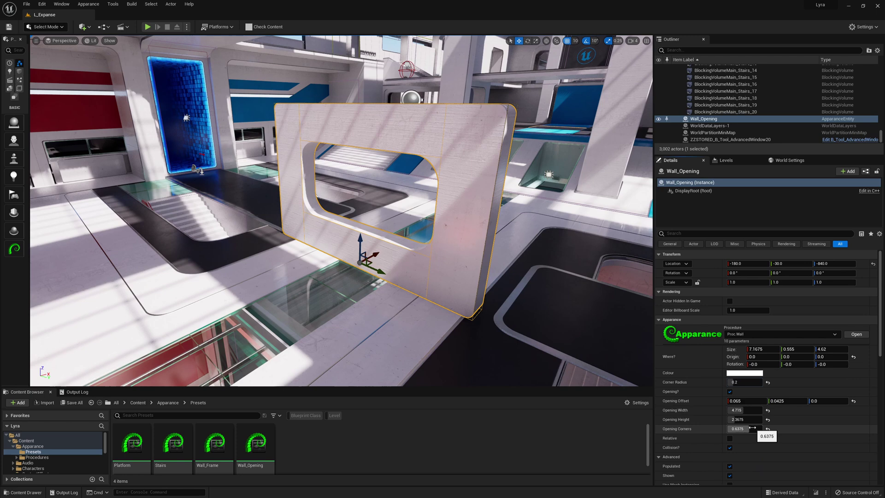
Step: Shorten, shift and narrow the wall opening, then reduce the wall's Size Y
{"action": "mouse_move", "coordinate": [745, 419]}
{"action": "left_mouse_down"}
{"action": "mouse_move", "coordinate": [726, 420]}
{"action": "mouse_move", "coordinate": [733, 429]}
{"action": "left_mouse_up"}
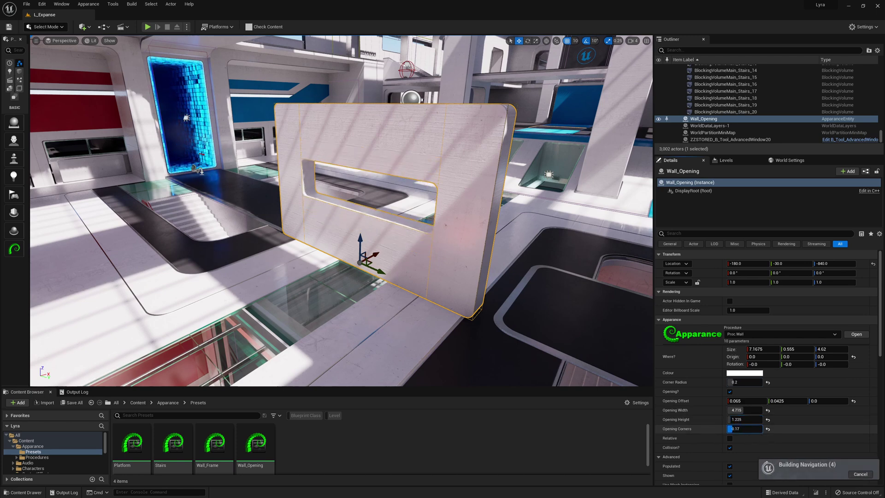
{"action": "left_click_drag", "start_coordinate": [747, 400], "coordinate": [757, 400]}
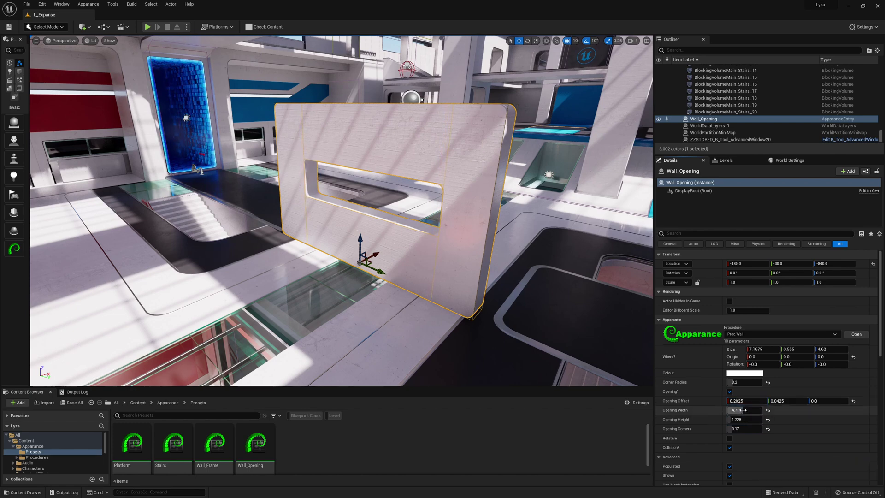
{"action": "mouse_move", "coordinate": [745, 410]}
{"action": "left_mouse_down"}
{"action": "mouse_move", "coordinate": [773, 409]}
{"action": "mouse_move", "coordinate": [767, 400]}
{"action": "left_mouse_up"}
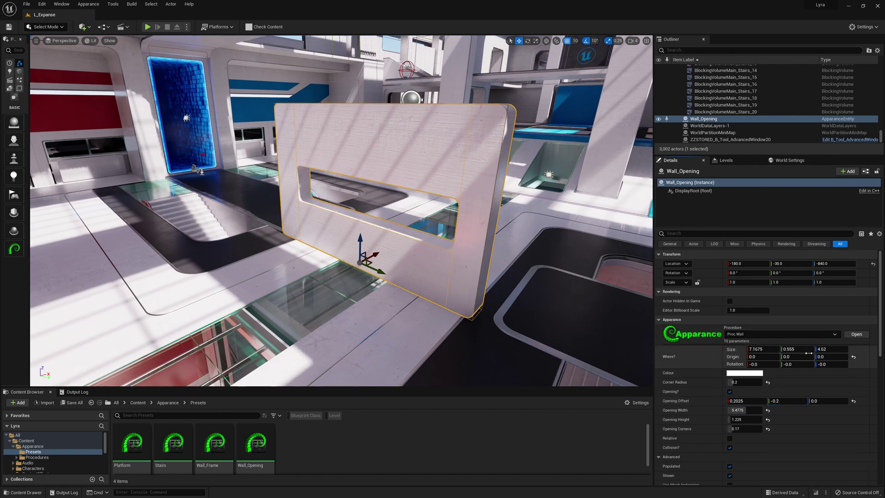
{"action": "left_click_drag", "start_coordinate": [798, 348], "coordinate": [788, 348]}
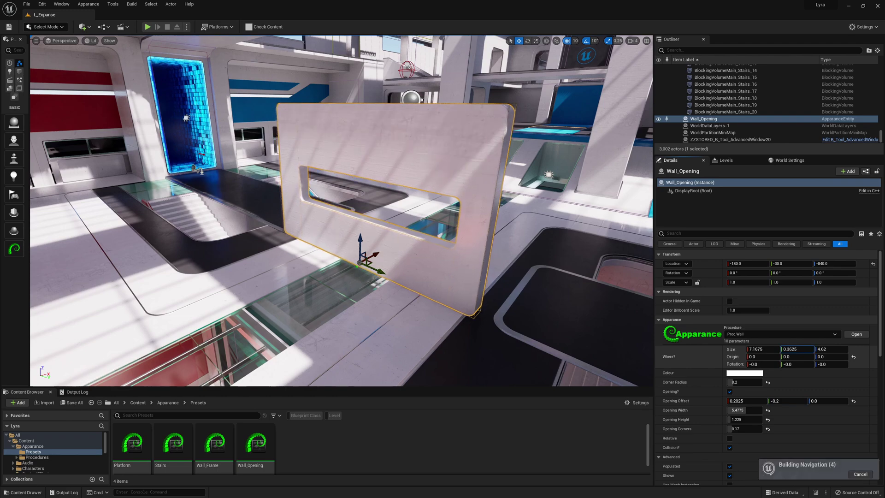
{"action": "right_click_drag", "start_coordinate": [484, 207], "coordinate": [450, 208]}
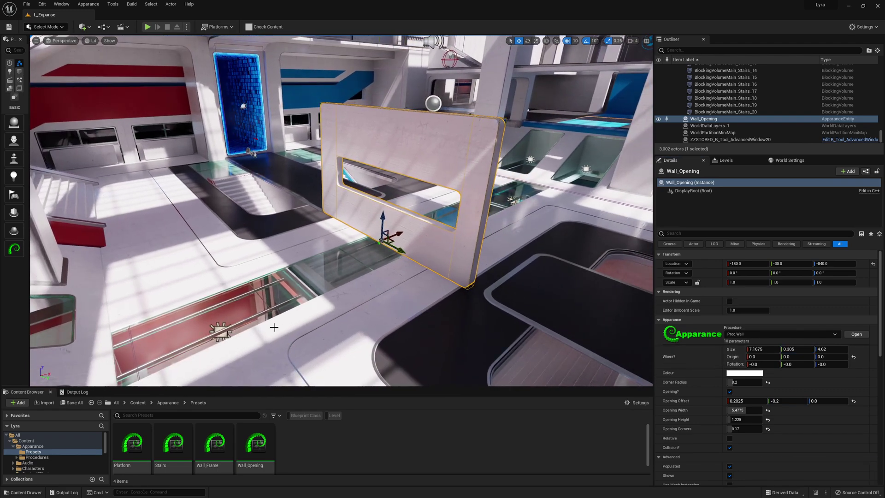
Step: Place the Platform preset, widen it, and move it right and slightly up into position
{"action": "mouse_move", "coordinate": [122, 459]}
{"action": "left_mouse_down"}
{"action": "mouse_move", "coordinate": [345, 255]}
{"action": "mouse_move", "coordinate": [348, 101]}
{"action": "left_mouse_up"}
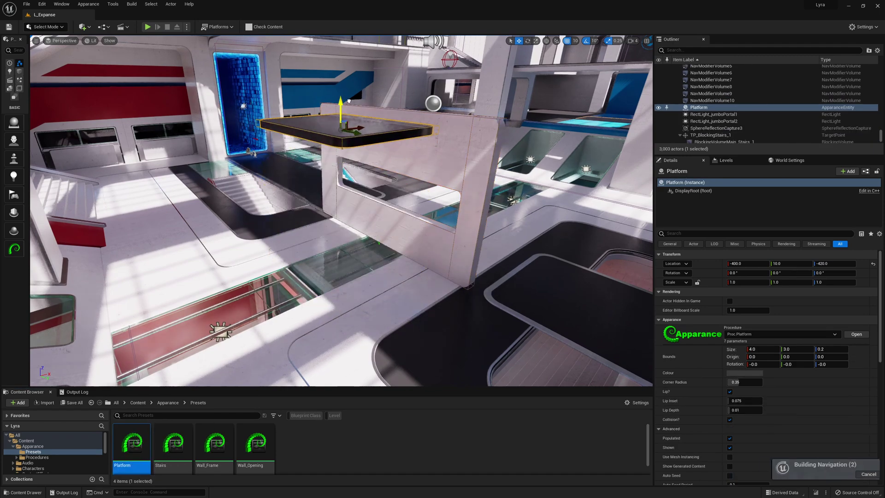
{"action": "right_click_drag", "start_coordinate": [389, 148], "coordinate": [345, 159]}
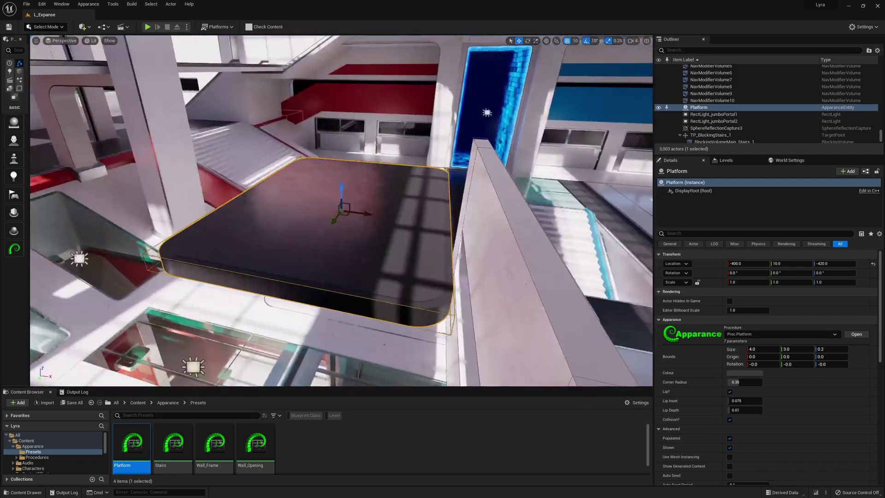
{"action": "right_click_drag", "start_coordinate": [378, 206], "coordinate": [379, 206]}
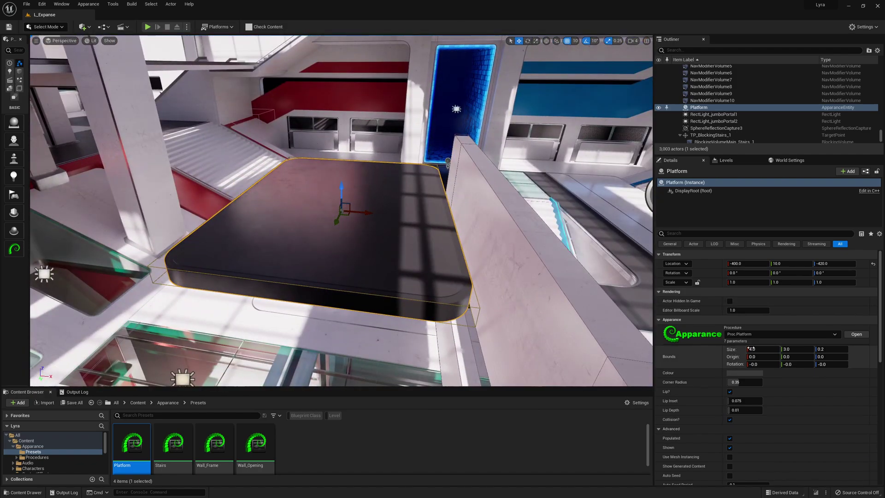
{"action": "left_click_drag", "start_coordinate": [749, 348], "coordinate": [805, 349]}
{"action": "left_click_drag", "start_coordinate": [330, 207], "coordinate": [364, 208]}
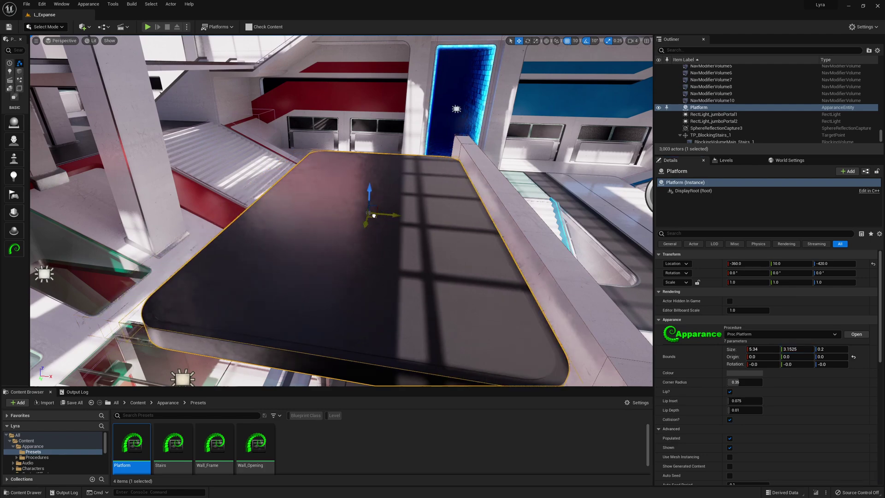
{"action": "right_click_drag", "start_coordinate": [363, 209], "coordinate": [451, 215]}
{"action": "left_click_drag", "start_coordinate": [373, 217], "coordinate": [382, 220]}
{"action": "mouse_move", "coordinate": [382, 220]}
{"action": "right_mouse_down"}
{"action": "mouse_move", "coordinate": [298, 235]}
{"action": "mouse_move", "coordinate": [348, 201]}
{"action": "right_mouse_up"}
{"action": "left_click_drag", "start_coordinate": [378, 184], "coordinate": [379, 174]}
{"action": "mouse_move", "coordinate": [380, 174]}
{"action": "right_mouse_down"}
{"action": "mouse_move", "coordinate": [295, 310]}
{"action": "mouse_move", "coordinate": [325, 228]}
{"action": "mouse_move", "coordinate": [425, 198]}
{"action": "right_mouse_up"}
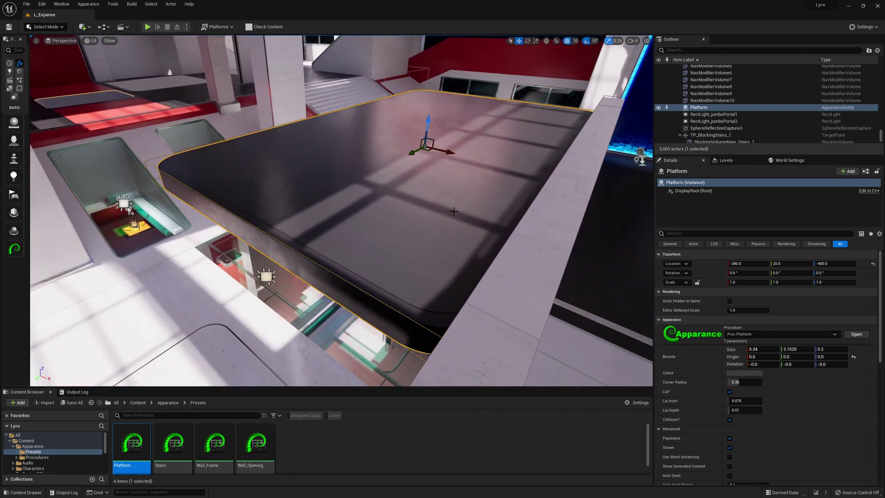
Step: Round the platform's corners and widen its lip inset, previewing in game view
{"action": "key", "text": "g"}
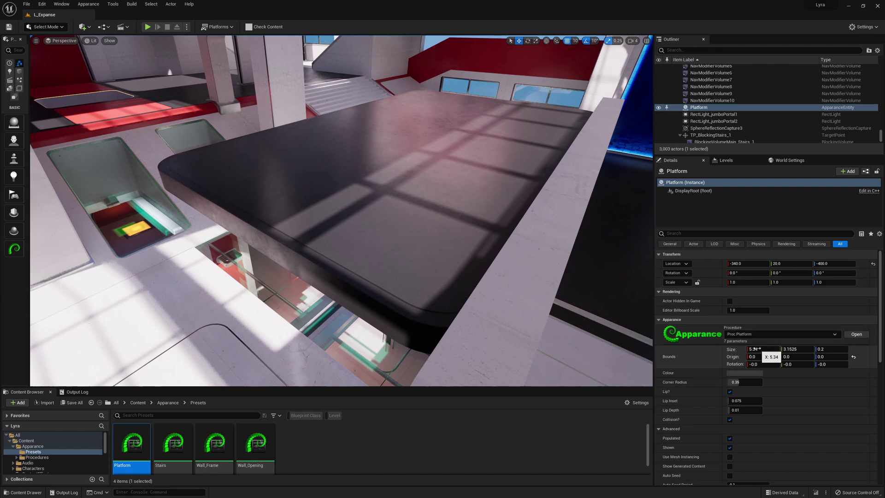
{"action": "left_click_drag", "start_coordinate": [746, 381], "coordinate": [767, 382]}
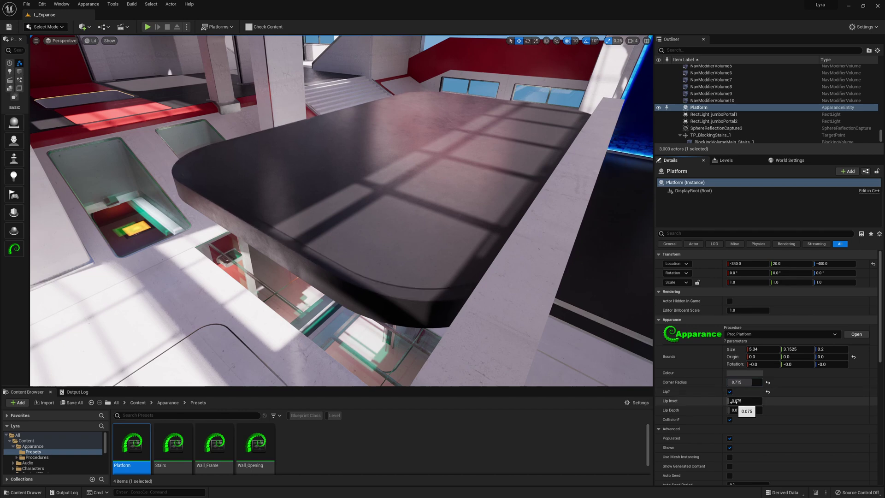
{"action": "mouse_move", "coordinate": [734, 400]}
{"action": "left_mouse_down"}
{"action": "mouse_move", "coordinate": [759, 400]}
{"action": "mouse_move", "coordinate": [755, 414]}
{"action": "mouse_move", "coordinate": [748, 405]}
{"action": "left_mouse_up"}
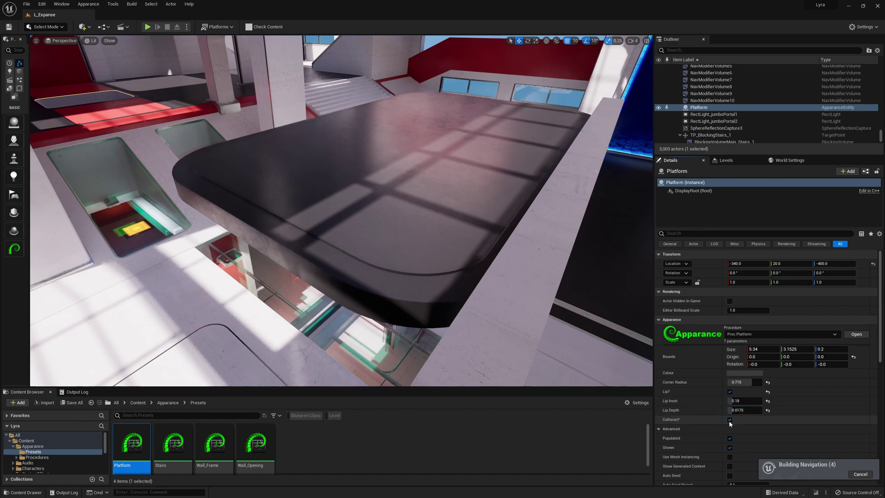
{"action": "right_click_drag", "start_coordinate": [361, 256], "coordinate": [322, 221]}
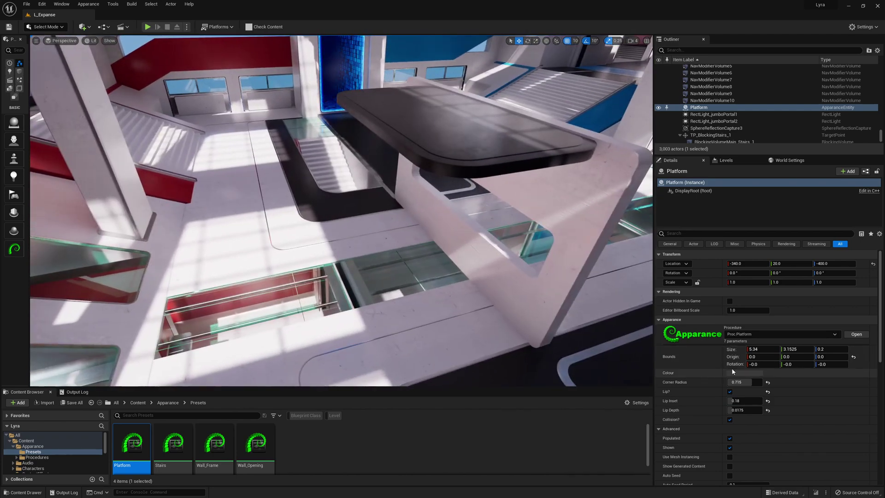
Step: Colour the platform saturated red and drop the Stairs preset into the level
{"action": "left_click", "coordinate": [734, 373]}
{"action": "left_click_drag", "start_coordinate": [667, 375], "coordinate": [669, 342]}
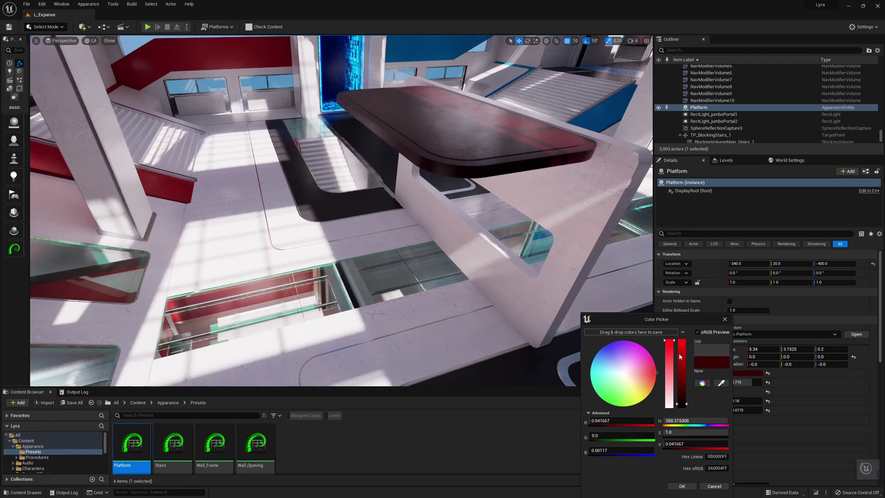
{"action": "left_click_drag", "start_coordinate": [681, 404], "coordinate": [681, 343]}
{"action": "key", "text": "Return"}
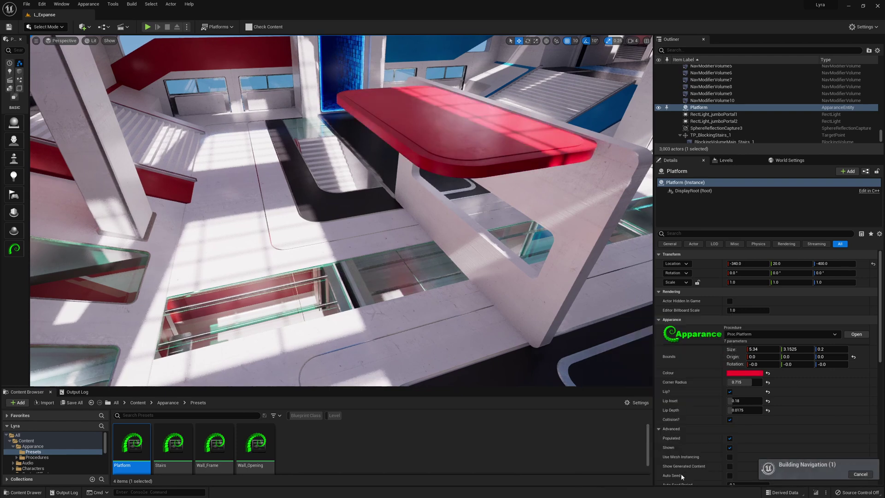
{"action": "mouse_move", "coordinate": [174, 443]}
{"action": "left_mouse_down"}
{"action": "mouse_move", "coordinate": [246, 254]}
{"action": "mouse_move", "coordinate": [239, 299]}
{"action": "mouse_move", "coordinate": [283, 294]}
{"action": "left_mouse_up"}
Step: Lengthen the staircase, push the platform and wall back, and slide the stairs toward them
{"action": "key", "text": "f"}
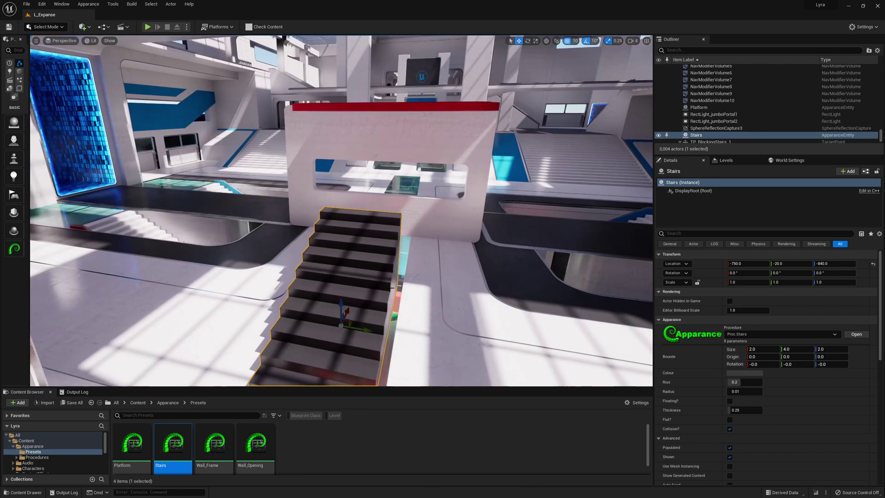
{"action": "left_click_drag", "start_coordinate": [396, 282], "coordinate": [526, 277], "text": "alt"}
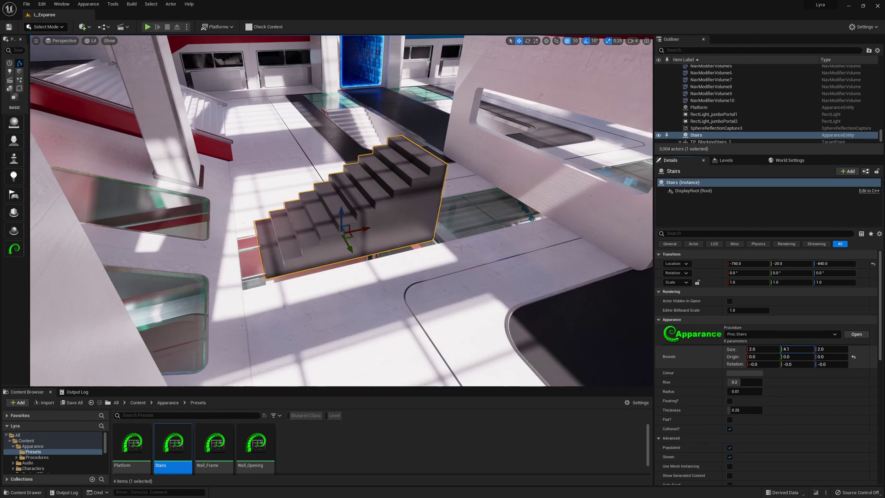
{"action": "left_click_drag", "start_coordinate": [796, 349], "coordinate": [816, 349]}
{"action": "left_click_drag", "start_coordinate": [606, 283], "coordinate": [568, 262], "text": "alt"}
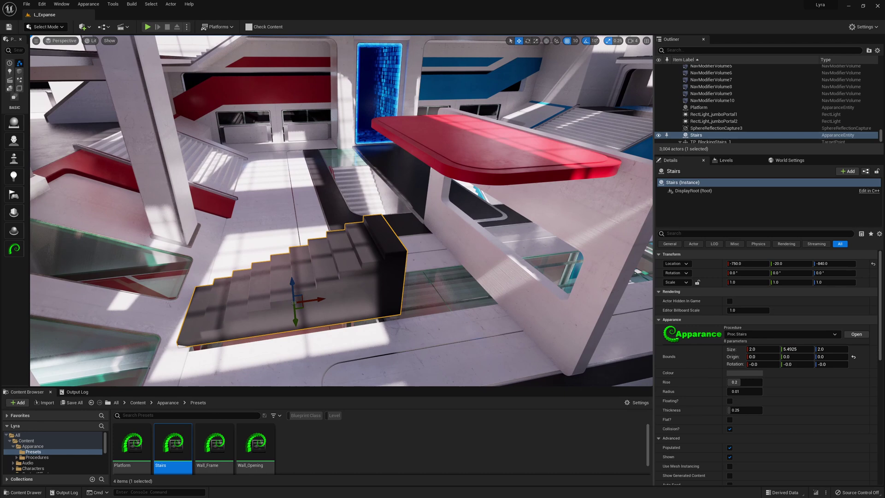
{"action": "left_click", "coordinate": [488, 259]}
{"action": "left_click_drag", "start_coordinate": [485, 140], "coordinate": [532, 145]}
{"action": "left_click", "coordinate": [316, 281]}
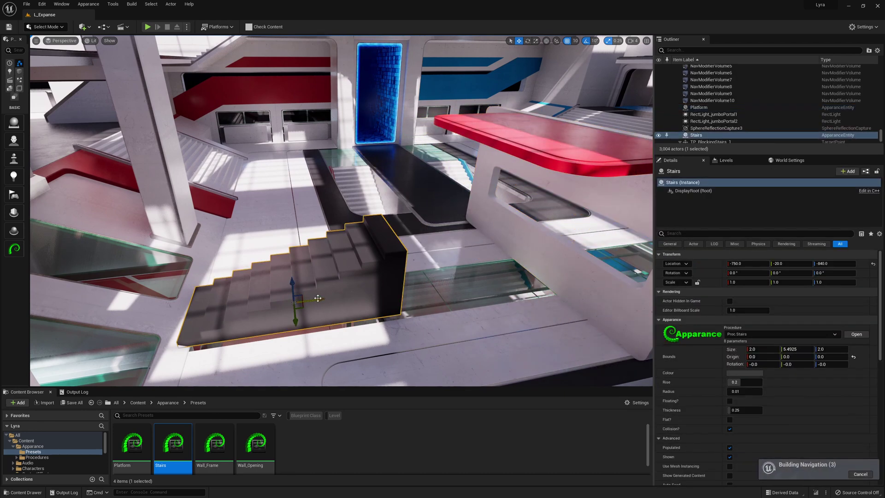
{"action": "left_click_drag", "start_coordinate": [318, 298], "coordinate": [356, 296]}
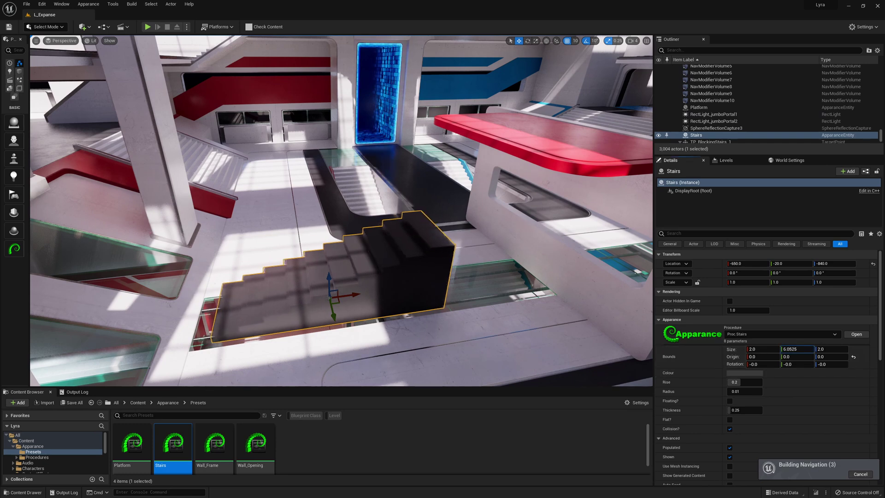
Step: Lengthen the staircase further, set its height (Size Z) to 2.5, and widen it
{"action": "left_click_drag", "start_coordinate": [789, 350], "coordinate": [858, 349]}
{"action": "left_click", "coordinate": [829, 350]}
{"action": "type", "text": "2.5"}
{"action": "key", "text": "Return"}
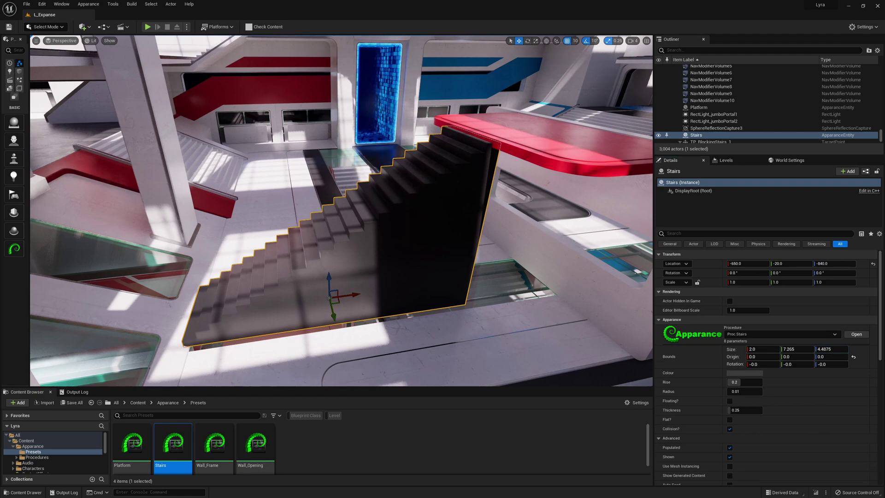
{"action": "left_click_drag", "start_coordinate": [333, 297], "coordinate": [371, 296], "text": "alt"}
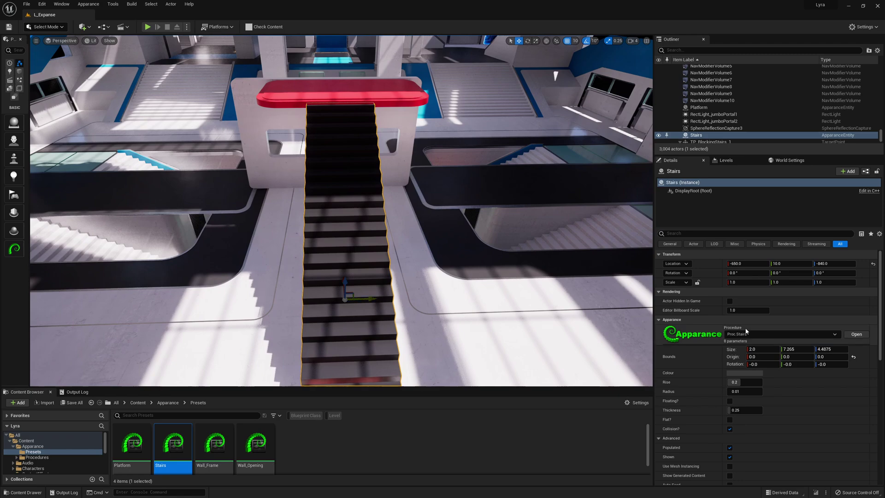
{"action": "left_click_drag", "start_coordinate": [754, 349], "coordinate": [774, 348]}
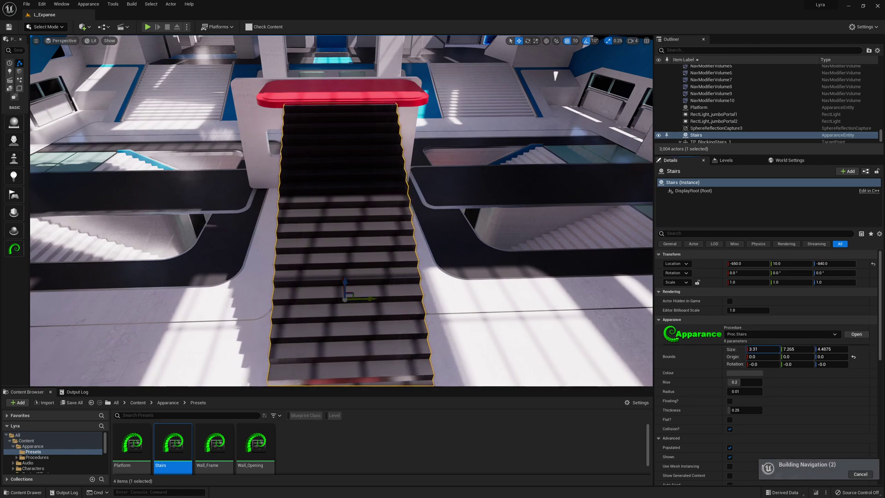
{"action": "left_click_drag", "start_coordinate": [346, 298], "coordinate": [388, 298], "text": "alt"}
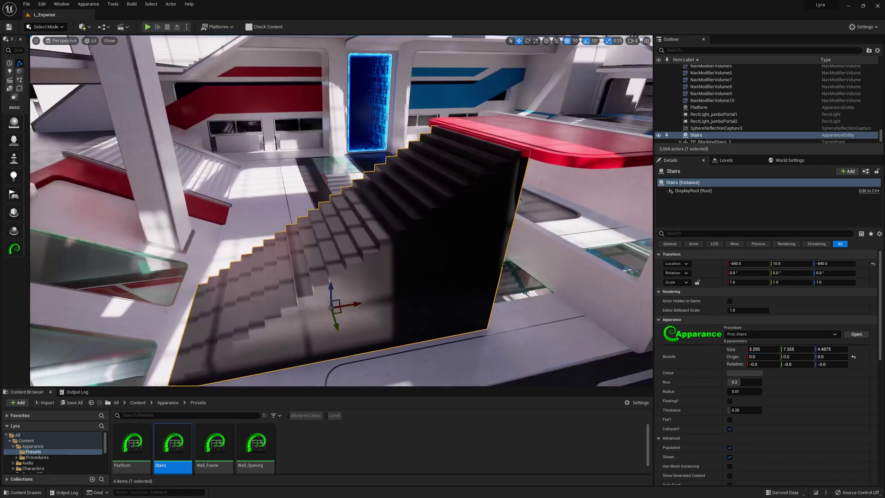
{"action": "left_click_drag", "start_coordinate": [341, 211], "coordinate": [422, 211], "text": "alt"}
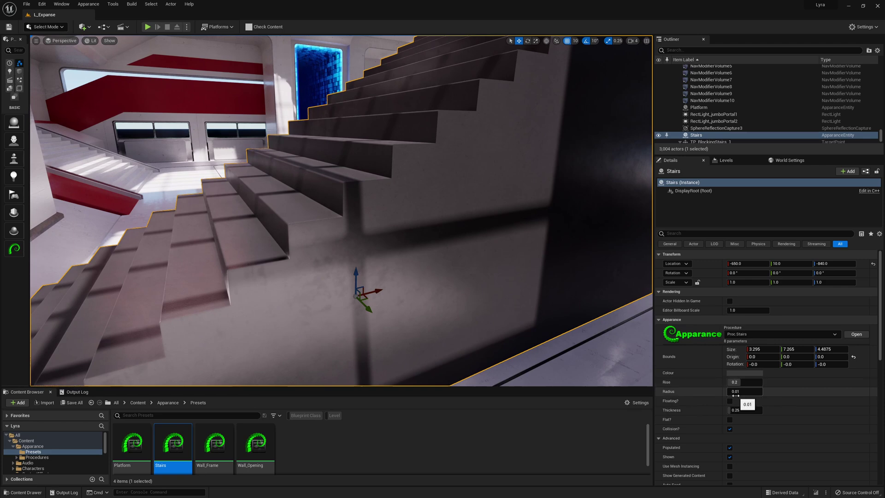
{"action": "type", "text": "0.025"}
Step: Set the step edge Radius to 0.025 and adjust the step Rise
{"action": "key", "text": "Return"}
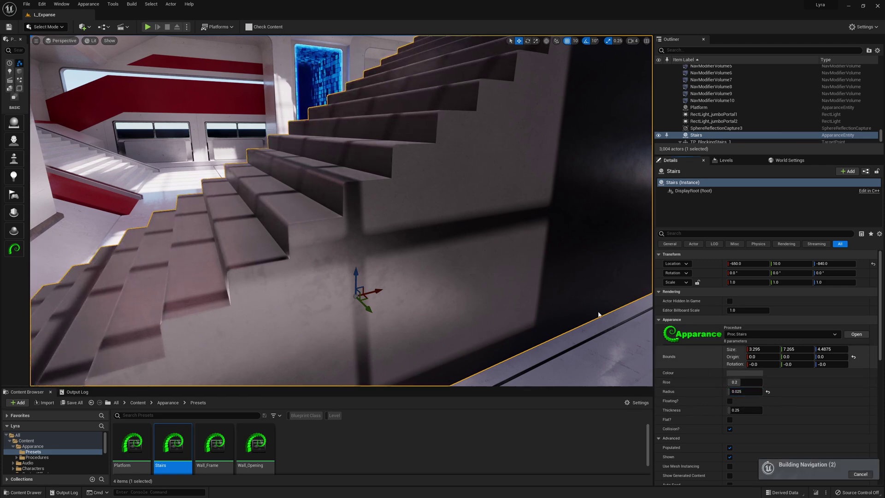
{"action": "left_click_drag", "start_coordinate": [552, 295], "coordinate": [627, 334], "text": "alt"}
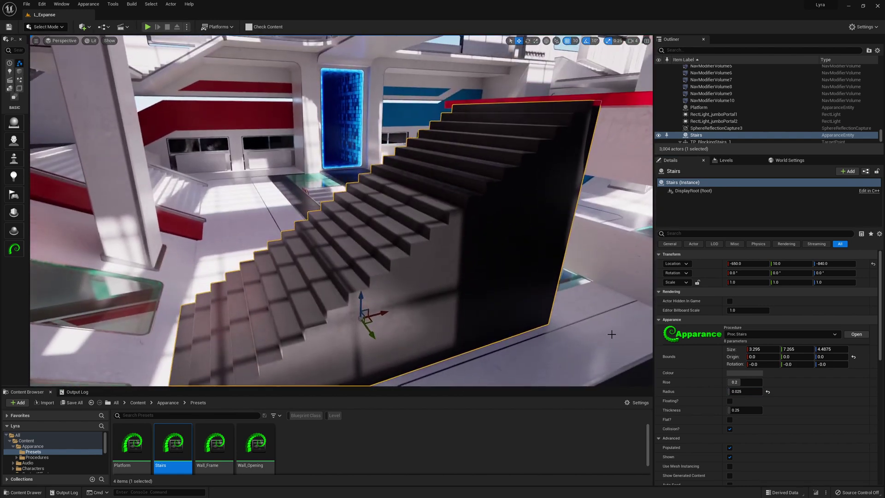
{"action": "left_click_drag", "start_coordinate": [734, 382], "coordinate": [761, 382]}
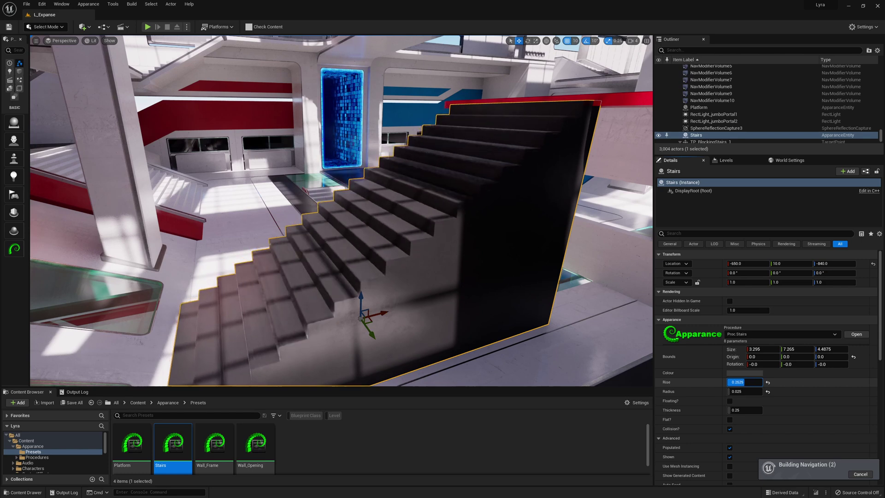
{"action": "mouse_move", "coordinate": [760, 382]}
{"action": "left_mouse_down"}
{"action": "mouse_move", "coordinate": [730, 382]}
{"action": "mouse_move", "coordinate": [761, 382]}
{"action": "left_mouse_up"}
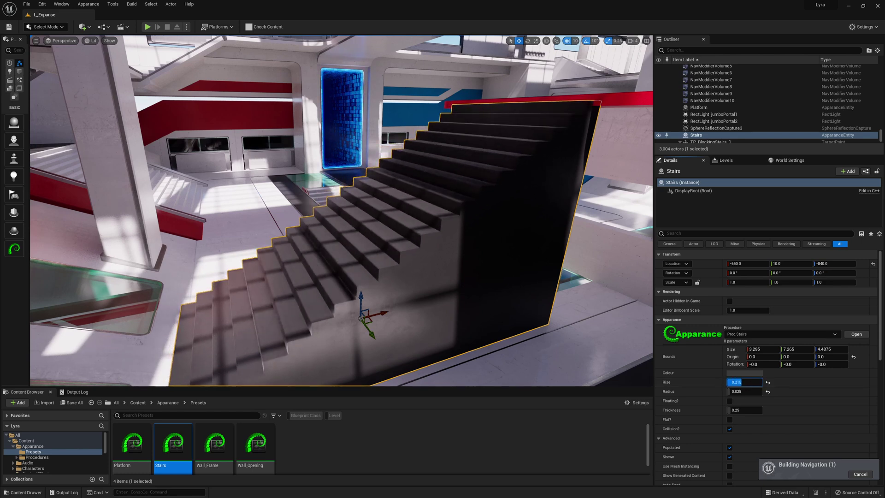
Step: Turn on Floating? and thin the step slabs toward 0.1175 thickness
{"action": "left_click", "coordinate": [730, 401]}
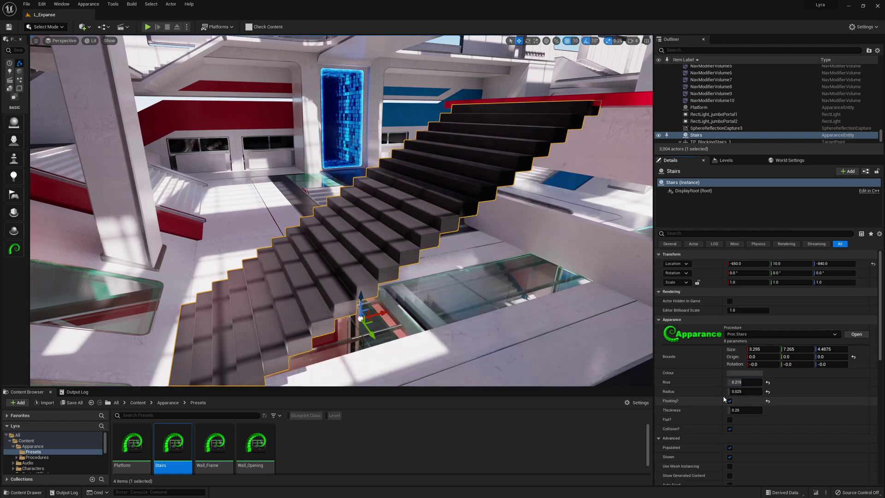
{"action": "right_click_drag", "start_coordinate": [524, 275], "coordinate": [525, 275]}
{"action": "left_click_drag", "start_coordinate": [727, 411], "coordinate": [692, 409]}
{"action": "right_click_drag", "start_coordinate": [525, 275], "coordinate": [525, 276]}
Step: Colour the staircase a bright blue
{"action": "left_click", "coordinate": [742, 372]}
{"action": "left_click_drag", "start_coordinate": [633, 366], "coordinate": [605, 353]}
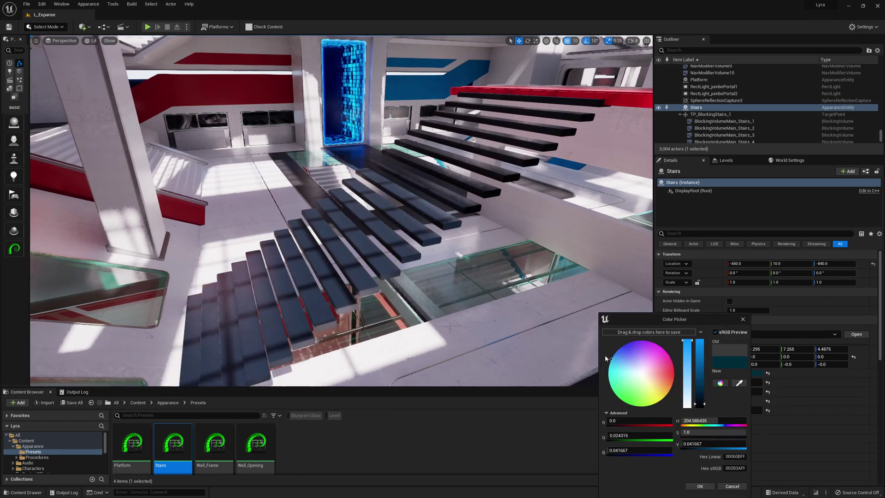
{"action": "left_click", "coordinate": [700, 348]}
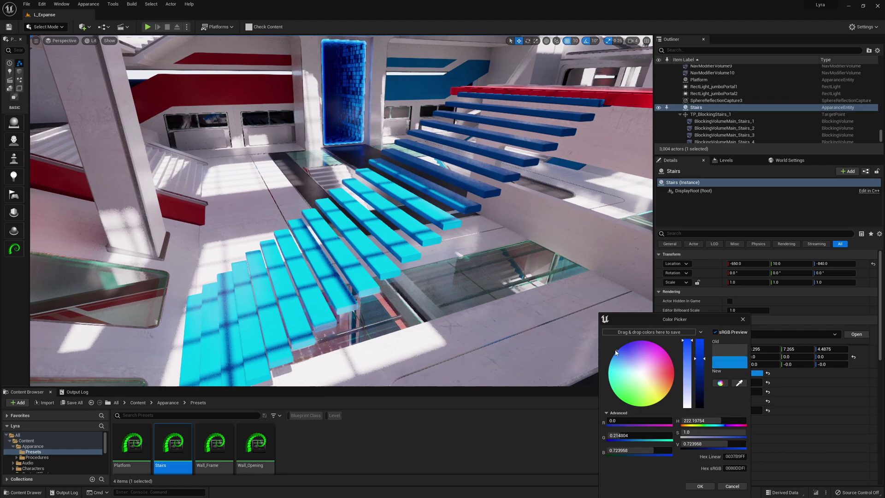
{"action": "left_click", "coordinate": [700, 486]}
{"action": "right_click_drag", "start_coordinate": [482, 275], "coordinate": [481, 249]}
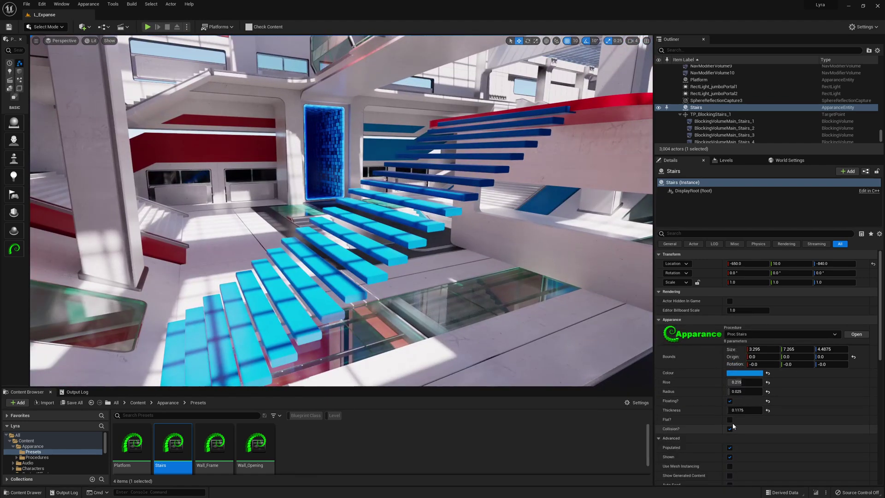
Step: Turn on Flat? for a solid underside and settle the thickness at 0.1175
{"action": "left_click", "coordinate": [729, 419]}
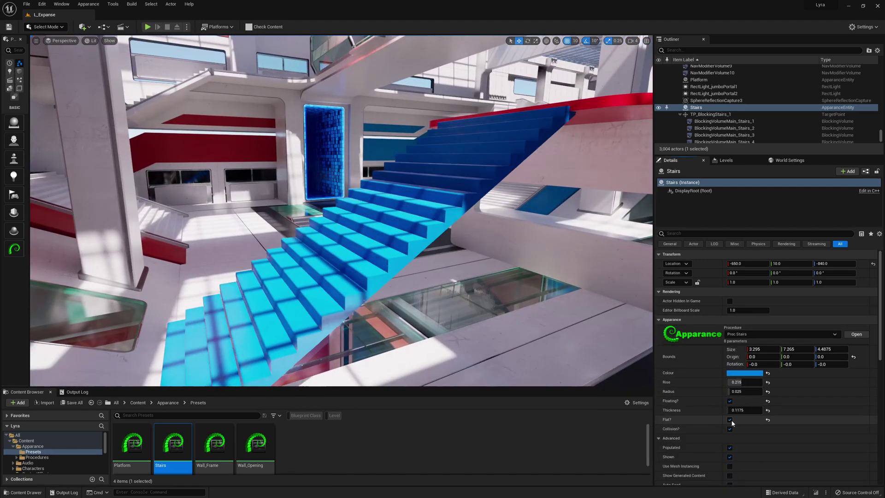
{"action": "left_click", "coordinate": [739, 410]}
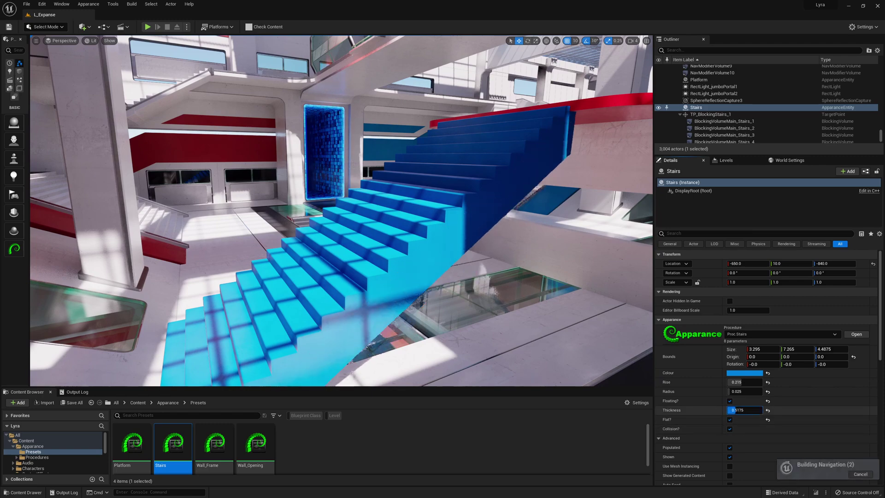
{"action": "type", "text": "0.3075"}
{"action": "left_click_drag", "start_coordinate": [738, 411], "coordinate": [742, 410]}
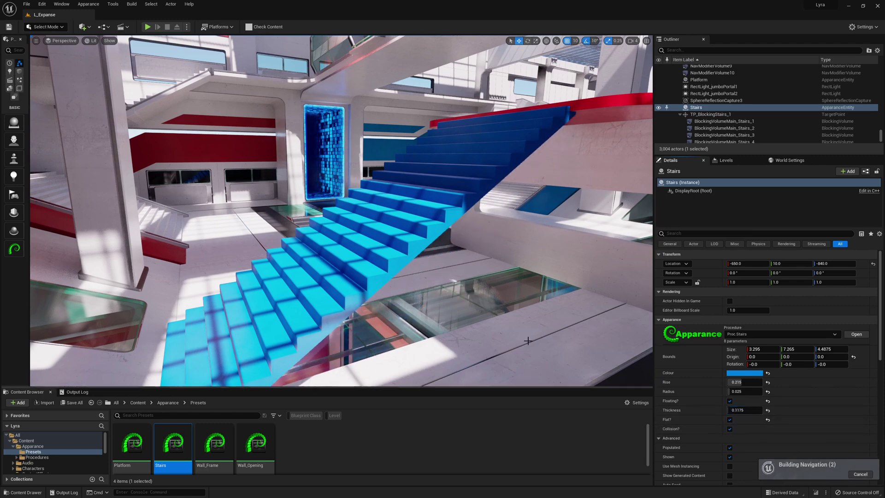
{"action": "right_click_drag", "start_coordinate": [415, 276], "coordinate": [486, 313]}
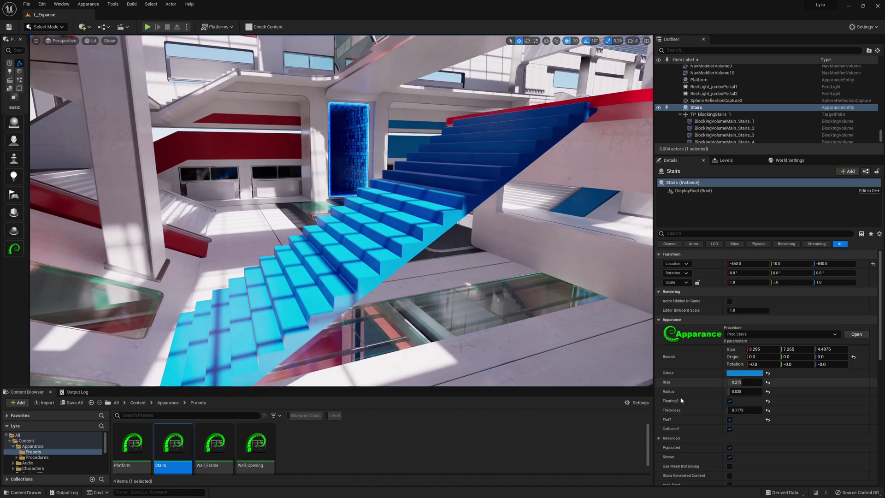
{"action": "right_click_drag", "start_coordinate": [341, 211], "coordinate": [387, 228]}
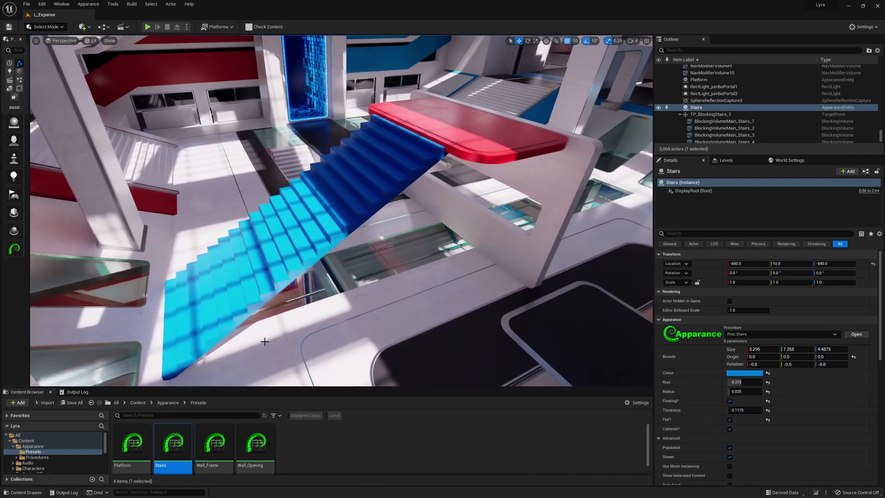
Step: Place the Wall_Frame preset near the stairs and raise it onto the red platform
{"action": "right_click", "coordinate": [310, 415]}
{"action": "right_click_drag", "start_coordinate": [352, 346], "coordinate": [387, 346]}
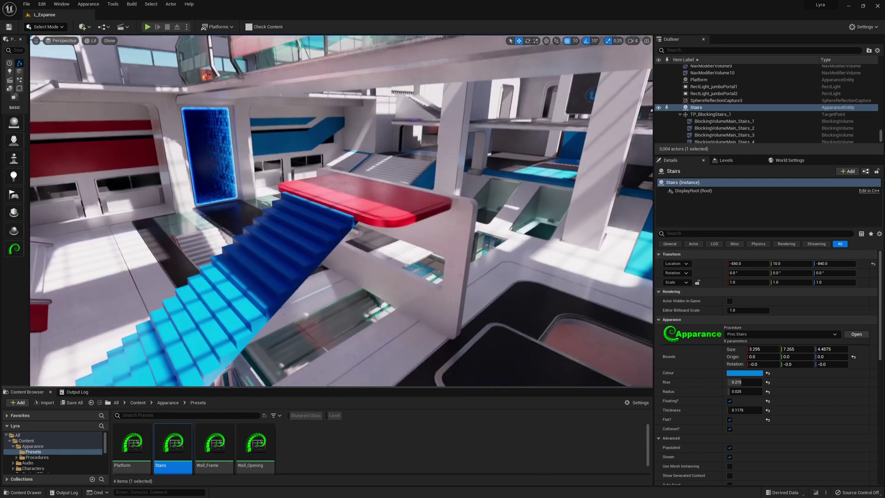
{"action": "mouse_move", "coordinate": [215, 443]}
{"action": "left_mouse_down"}
{"action": "mouse_move", "coordinate": [366, 285]}
{"action": "mouse_move", "coordinate": [365, 158]}
{"action": "left_mouse_up"}
{"action": "key", "text": "f"}
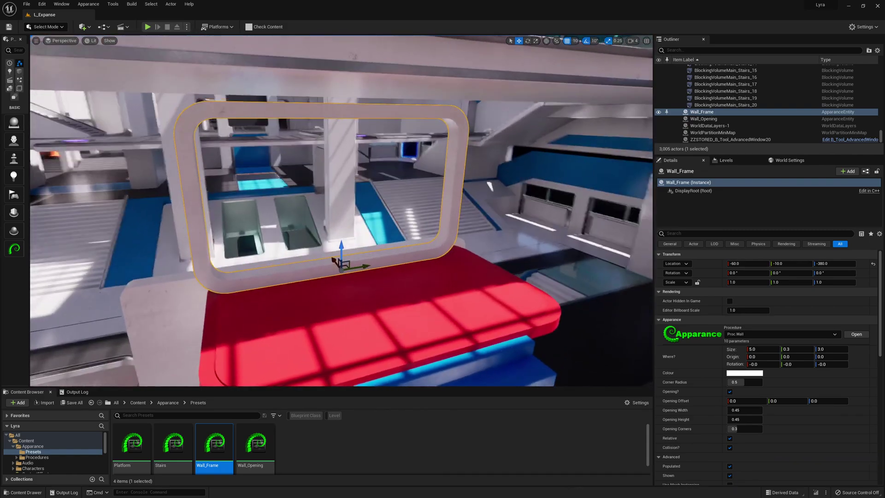
{"action": "left_click_drag", "start_coordinate": [339, 264], "coordinate": [484, 263], "text": "alt"}
{"action": "mouse_move", "coordinate": [339, 262]}
{"action": "left_mouse_down", "text": "alt"}
{"action": "mouse_move", "coordinate": [339, 207]}
{"action": "mouse_move", "coordinate": [339, 269]}
{"action": "left_mouse_up", "text": "alt"}
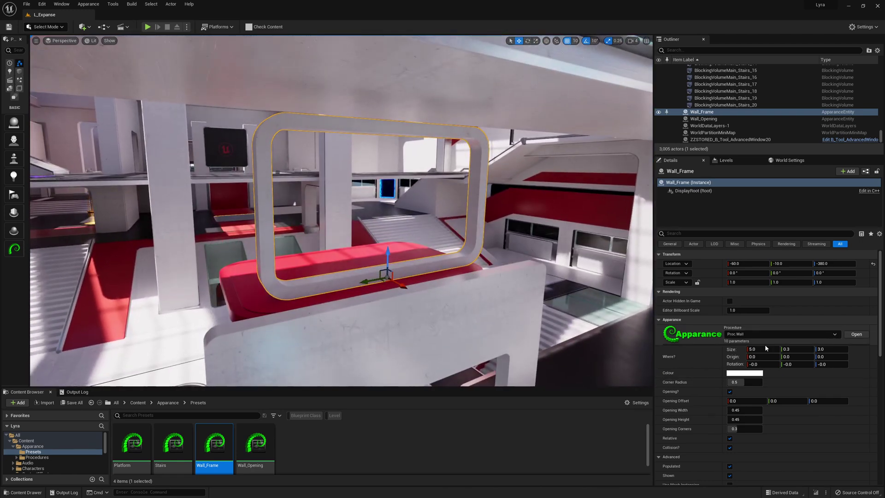
Step: Widen the wall frame, lower it and shift it forward, and raise Size Z to about 3.45
{"action": "left_click_drag", "start_coordinate": [757, 349], "coordinate": [840, 349]}
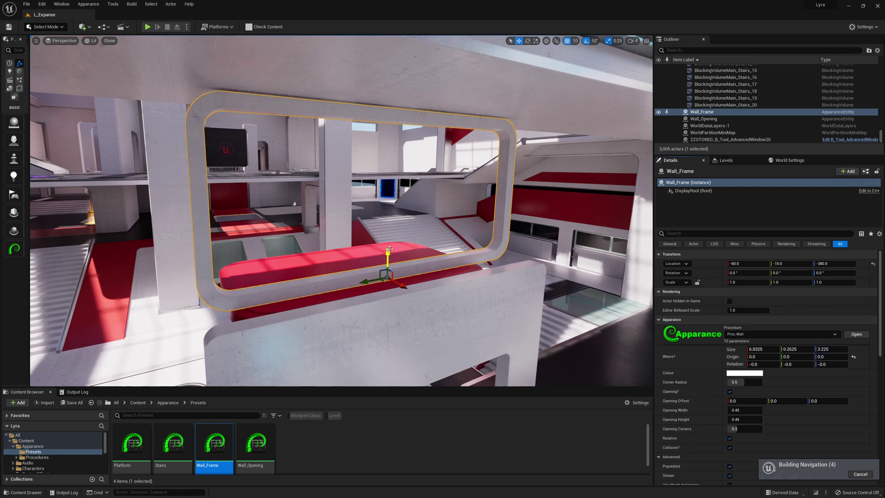
{"action": "left_click_drag", "start_coordinate": [389, 247], "coordinate": [389, 257]}
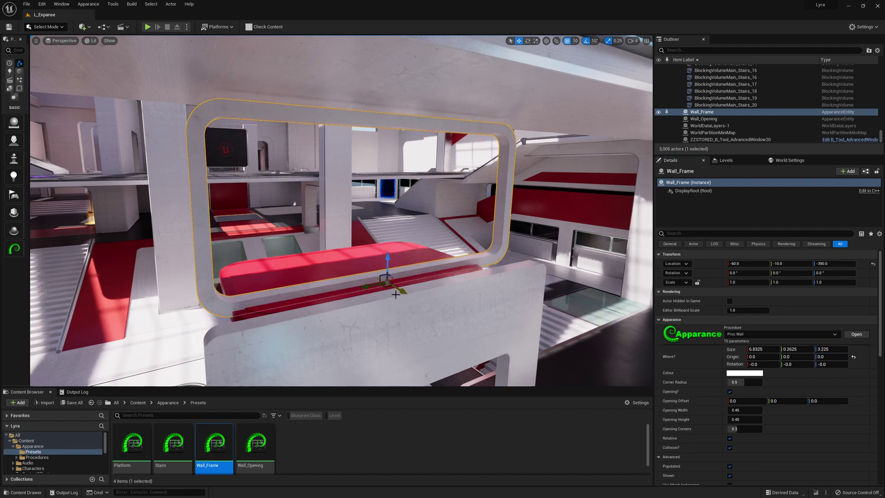
{"action": "left_click_drag", "start_coordinate": [403, 291], "coordinate": [418, 301]}
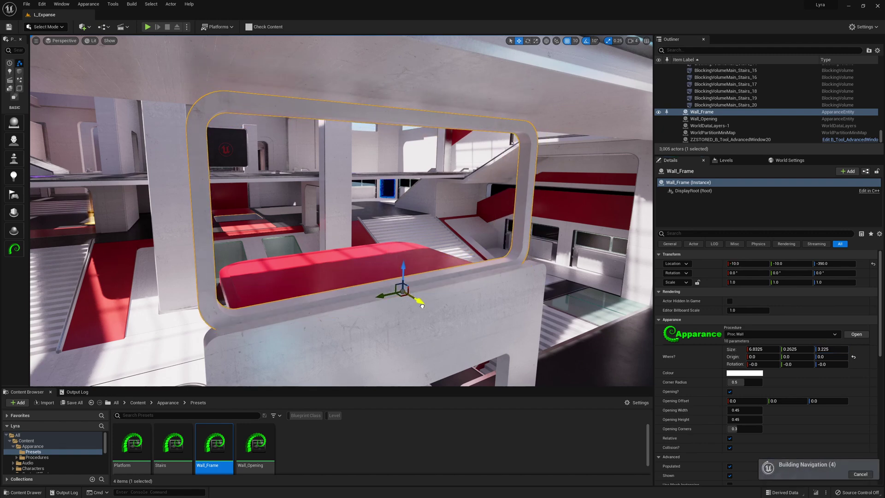
{"action": "left_click_drag", "start_coordinate": [830, 349], "coordinate": [840, 350]}
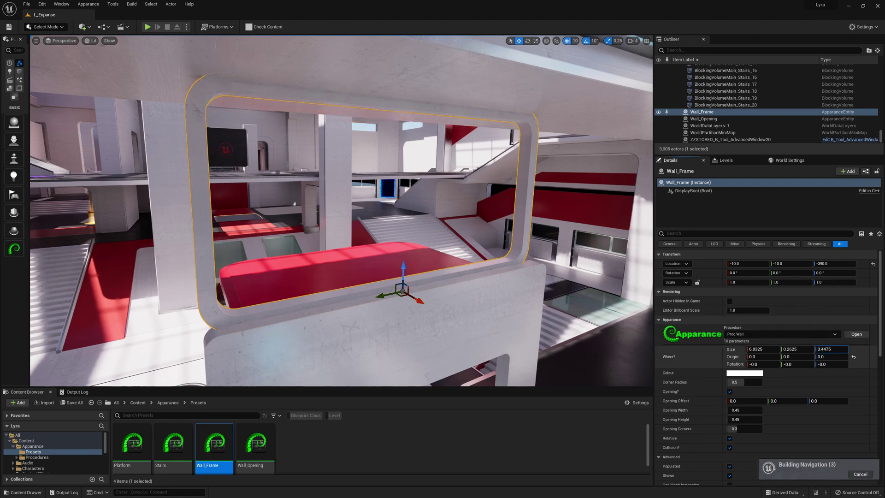
Step: Colour the wall frame yellow
{"action": "left_click", "coordinate": [744, 373]}
{"action": "left_click_drag", "start_coordinate": [652, 378], "coordinate": [661, 399]}
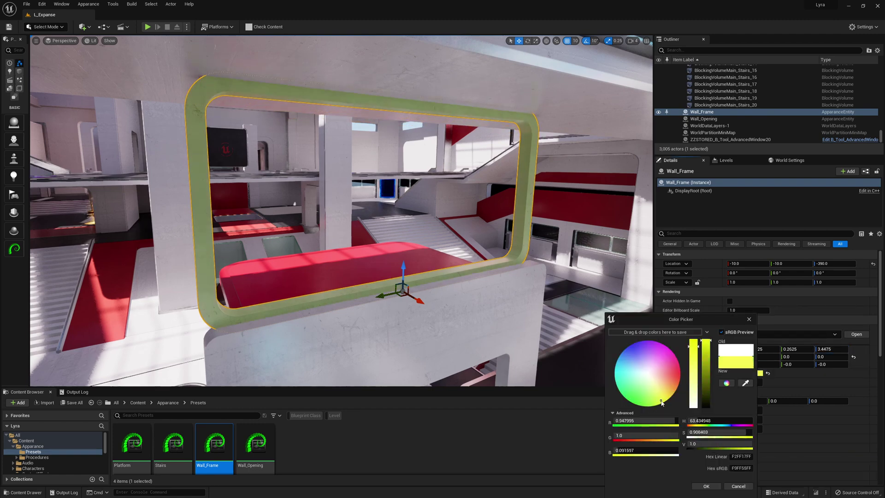
{"action": "left_click", "coordinate": [706, 485]}
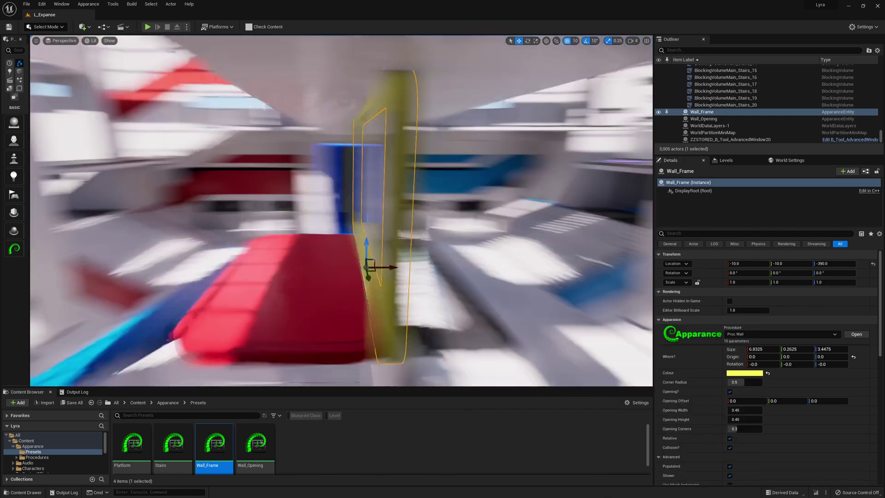
Step: Fly the camera around the frame and stairs, then start a playtest with Alt+P
{"action": "mouse_move", "coordinate": [484, 311]}
{"action": "right_mouse_down"}
{"action": "mouse_move", "coordinate": [443, 297]}
{"action": "mouse_move", "coordinate": [608, 282]}
{"action": "right_mouse_up"}
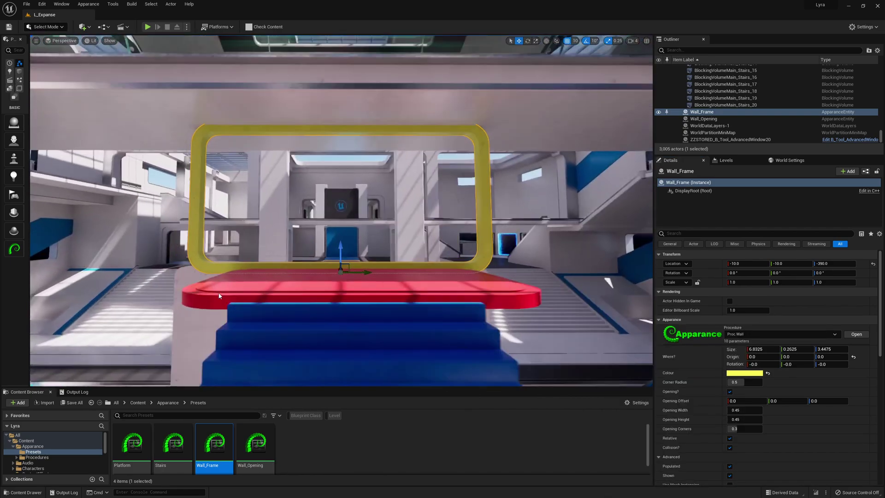
{"action": "mouse_move", "coordinate": [266, 303]}
{"action": "right_mouse_down"}
{"action": "mouse_move", "coordinate": [208, 345]}
{"action": "mouse_move", "coordinate": [208, 332]}
{"action": "right_mouse_up"}
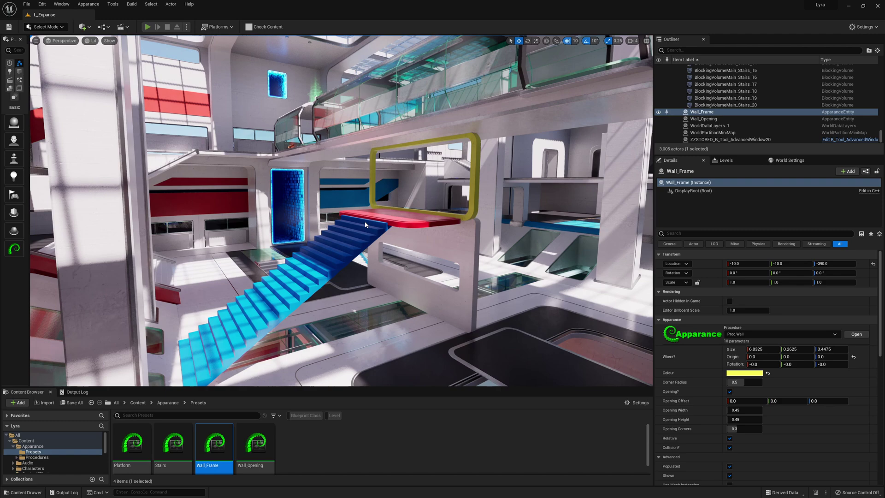
{"action": "key", "text": "alt+p"}
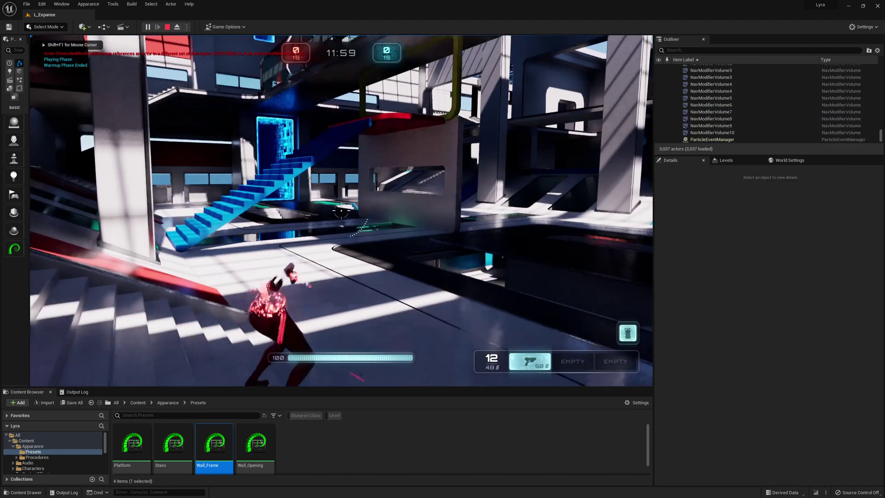
Step: Run into the level and shoot the enemies near the stairs, reloading the pistol once
{"action": "key", "text": "w"}
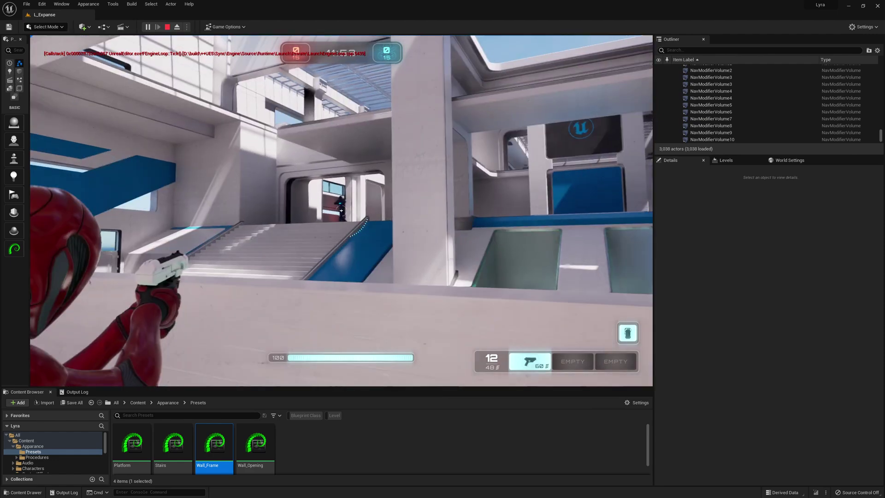
{"action": "left_click", "coordinate": [341, 210]}
{"action": "left_click", "coordinate": [341, 210]}
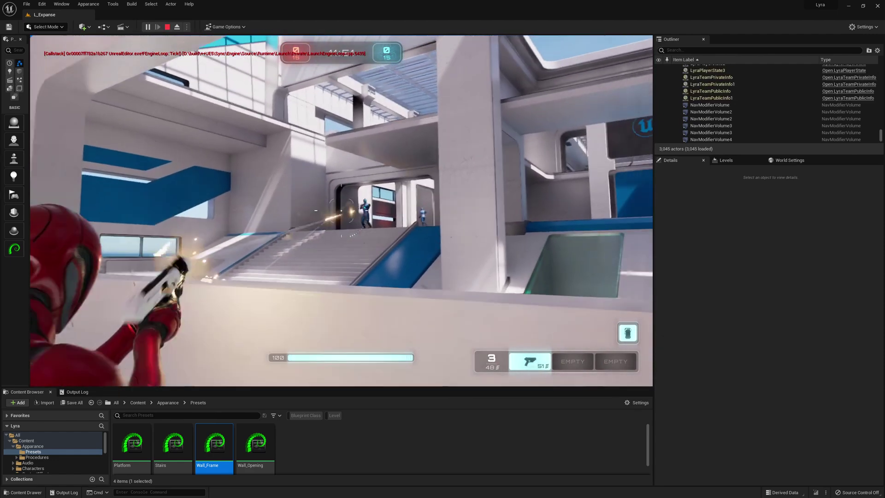
{"action": "left_click", "coordinate": [340, 209]}
{"action": "key", "text": "r"}
{"action": "left_click", "coordinate": [341, 209]}
{"action": "left_click", "coordinate": [341, 209]}
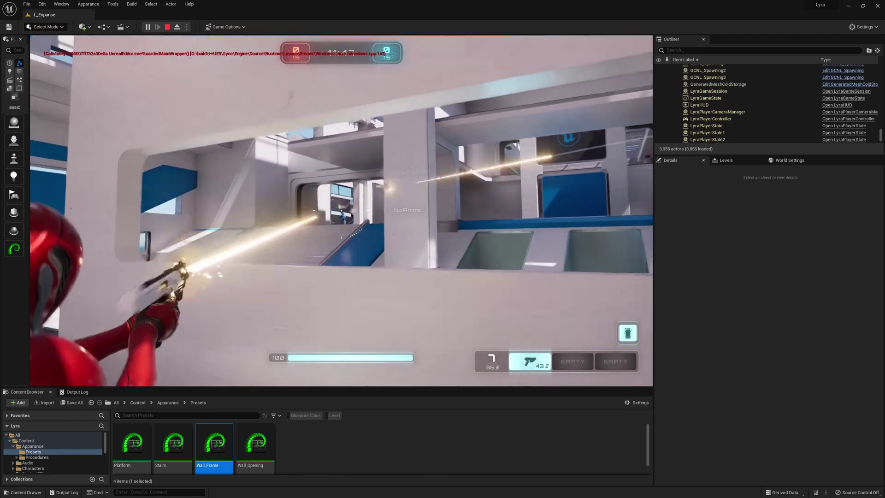
Step: Run up the blue stairs, along the red platform and back down, then end the playtest
{"action": "key", "text": "s"}
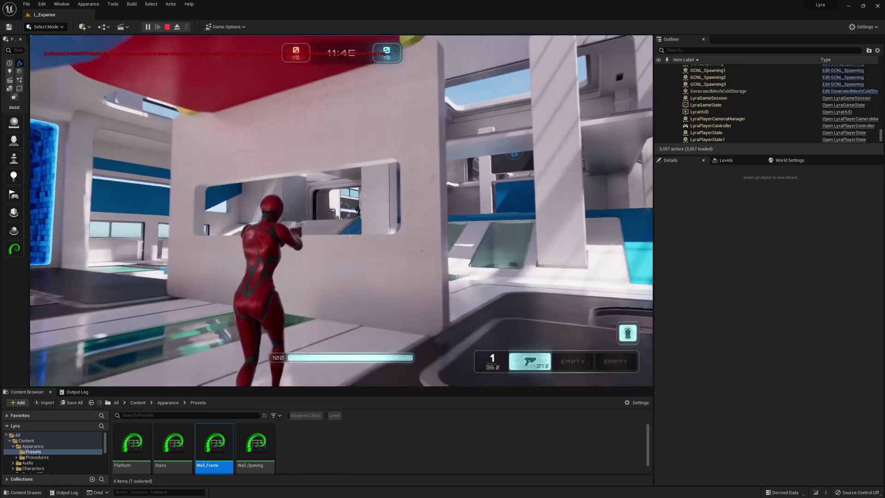
{"action": "key", "text": "w"}
{"action": "key", "text": "w"}
{"action": "key", "text": "w"}
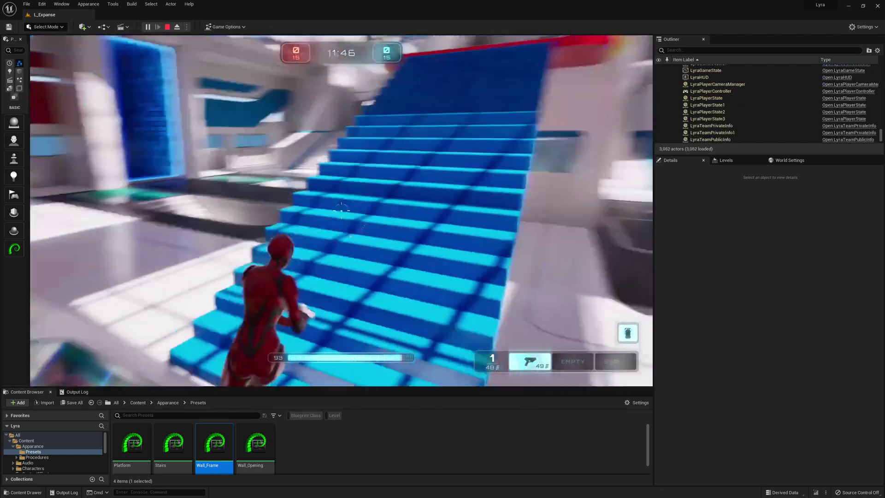
{"action": "key", "text": "w"}
{"action": "key", "text": "w"}
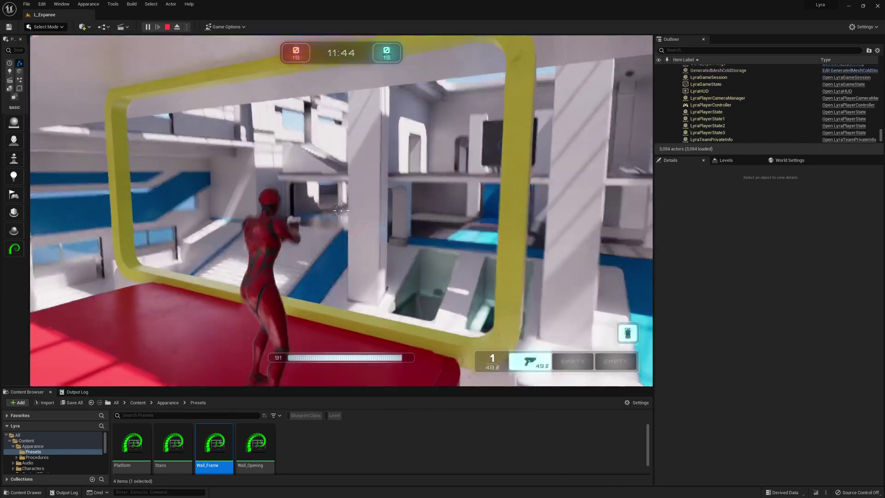
{"action": "key", "text": "w"}
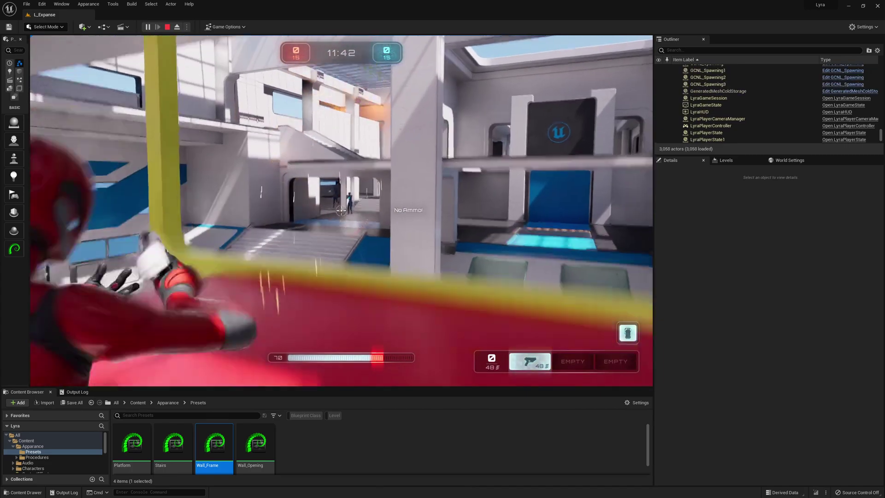
{"action": "key", "text": "w"}
{"action": "key", "text": "w"}
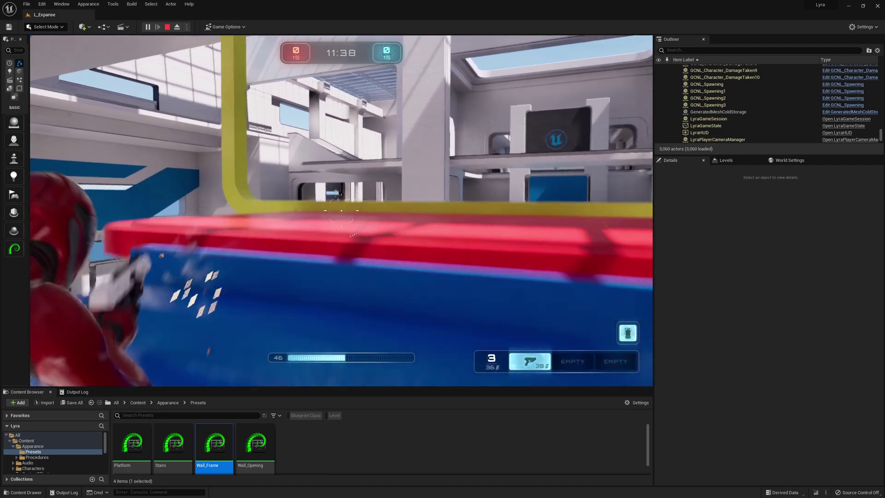
{"action": "key", "text": "w"}
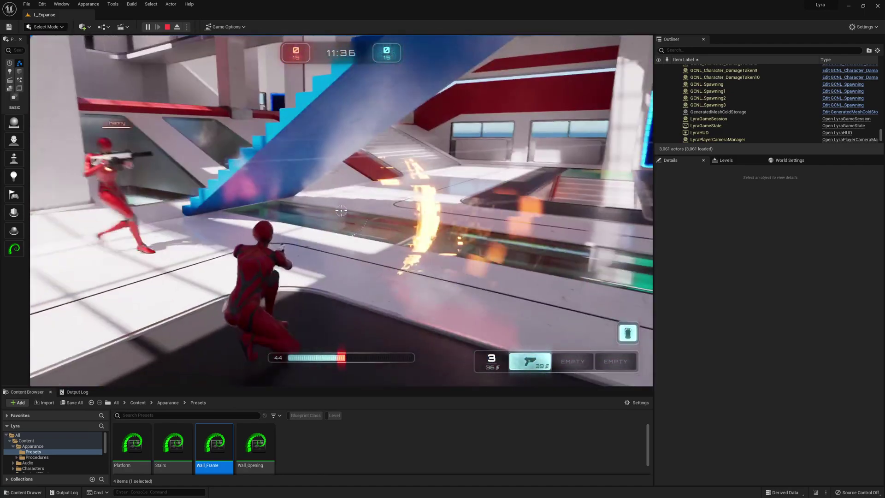
{"action": "key", "text": "w"}
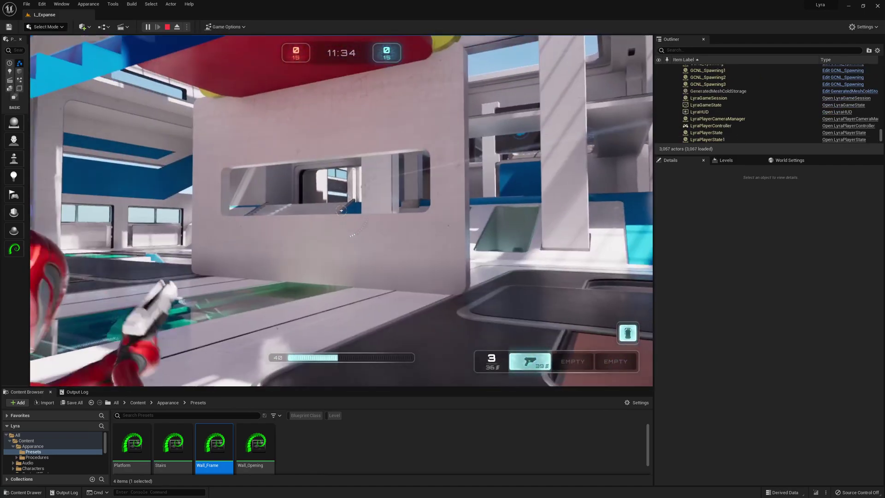
{"action": "left_click", "coordinate": [340, 212]}
{"action": "key", "text": "Escape"}
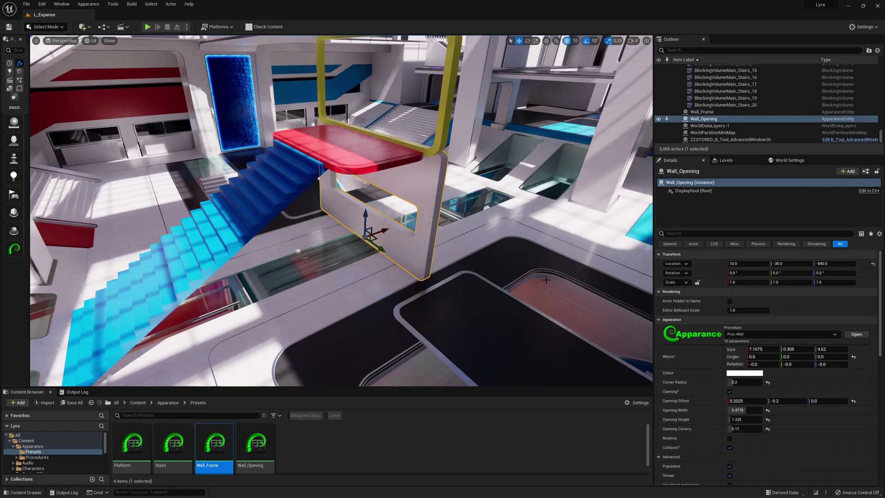
Step: Open Wall_Opening's Proc.Wall procedure in Apparance Editor from its Details panel
{"action": "left_click", "coordinate": [856, 335]}
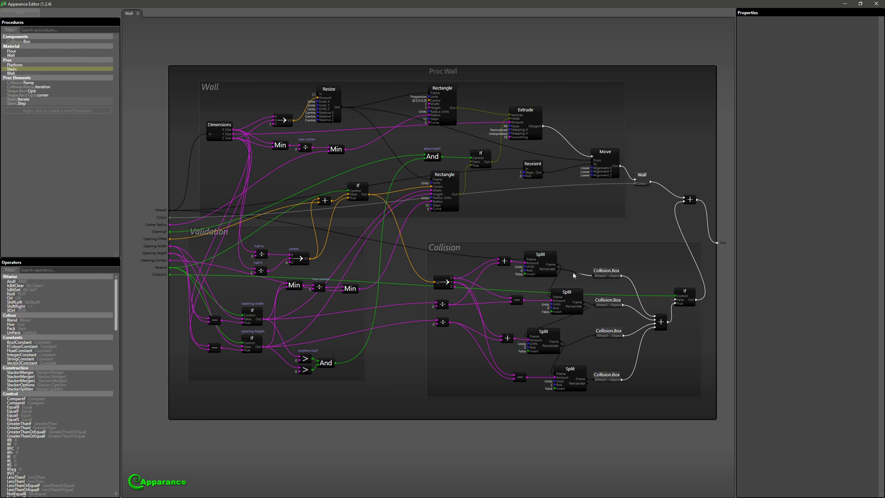
Step: Open the Platform procedure graph, then the Stairs procedure graph, from the Procedures list
{"action": "double_click", "coordinate": [16, 66]}
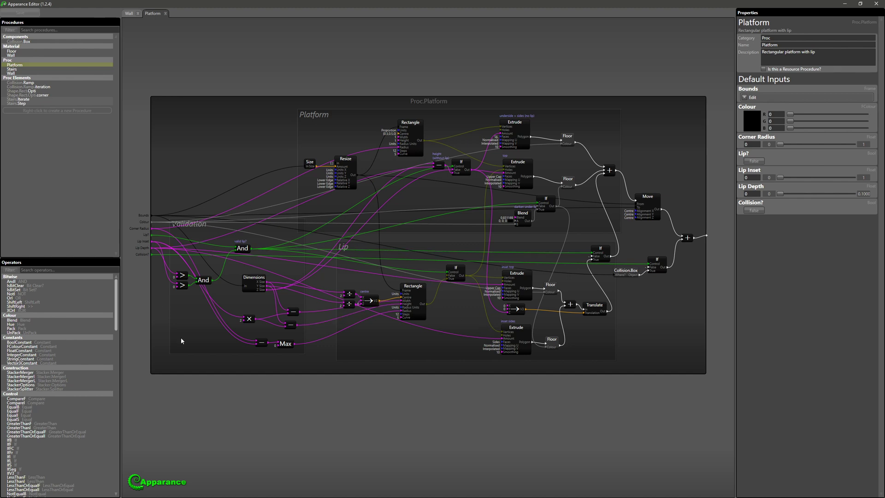
{"action": "double_click", "coordinate": [13, 70]}
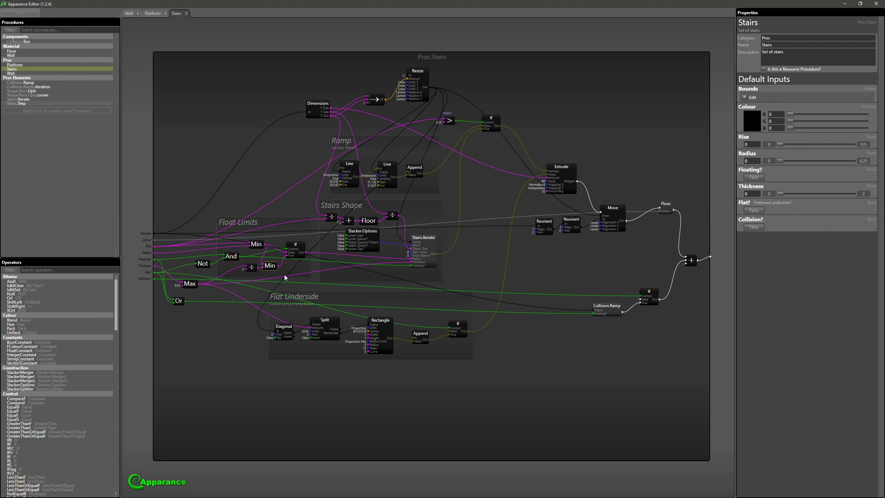
Step: Drill into the Stairs.Iterate node, then into the Stairs.Step node inside it
{"action": "double_click", "coordinate": [426, 242]}
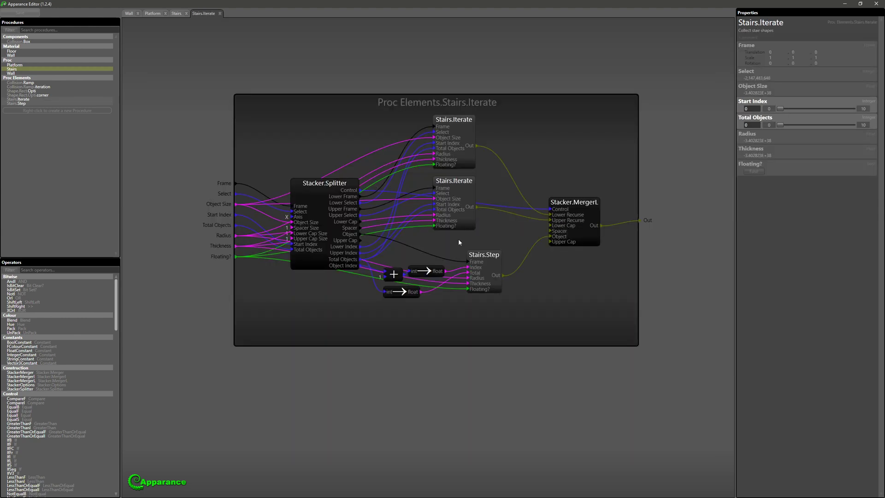
{"action": "double_click", "coordinate": [491, 266]}
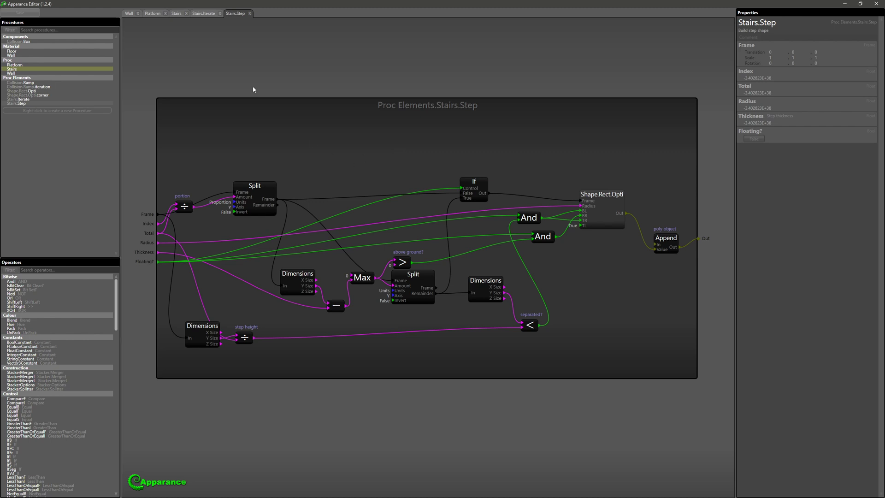
Step: Close Apparance Editor to bring back the Unreal view of the stairs, platform and frame
{"action": "left_click", "coordinate": [882, 4]}
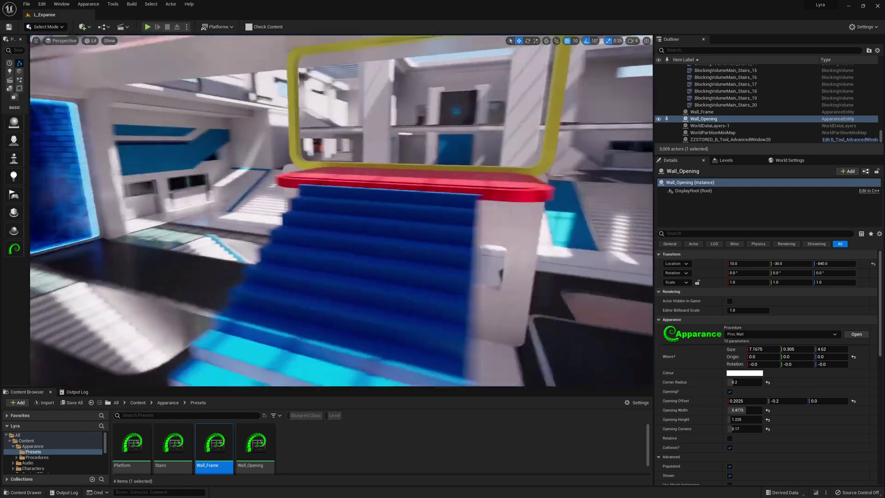